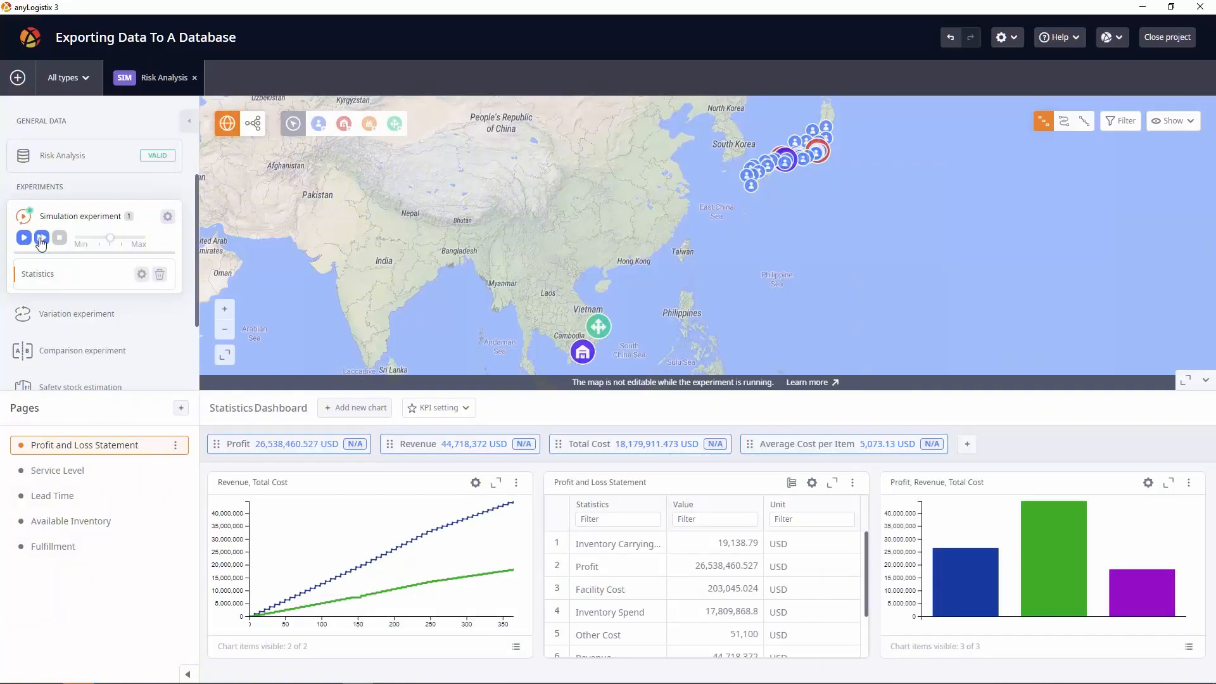
Inspect the policy parameters of DC Tokyo in the Risk Analysis scenario's Inventory table, then close them without changes
left_click(86, 164)
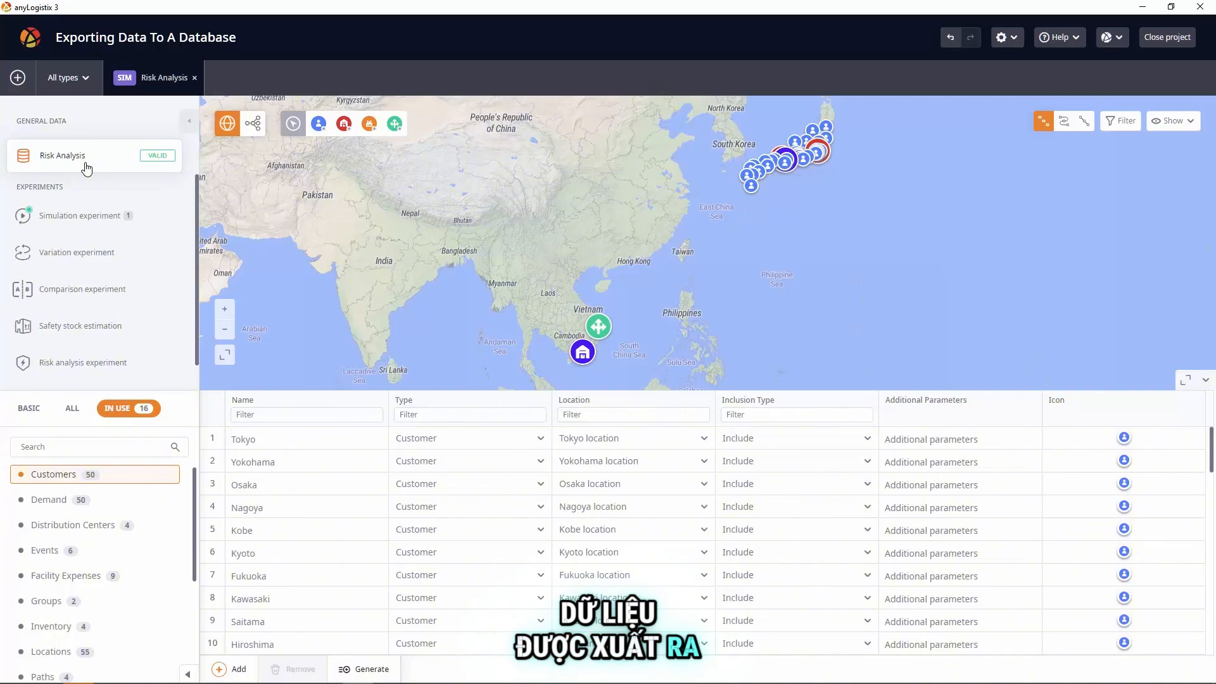
left_click(108, 626)
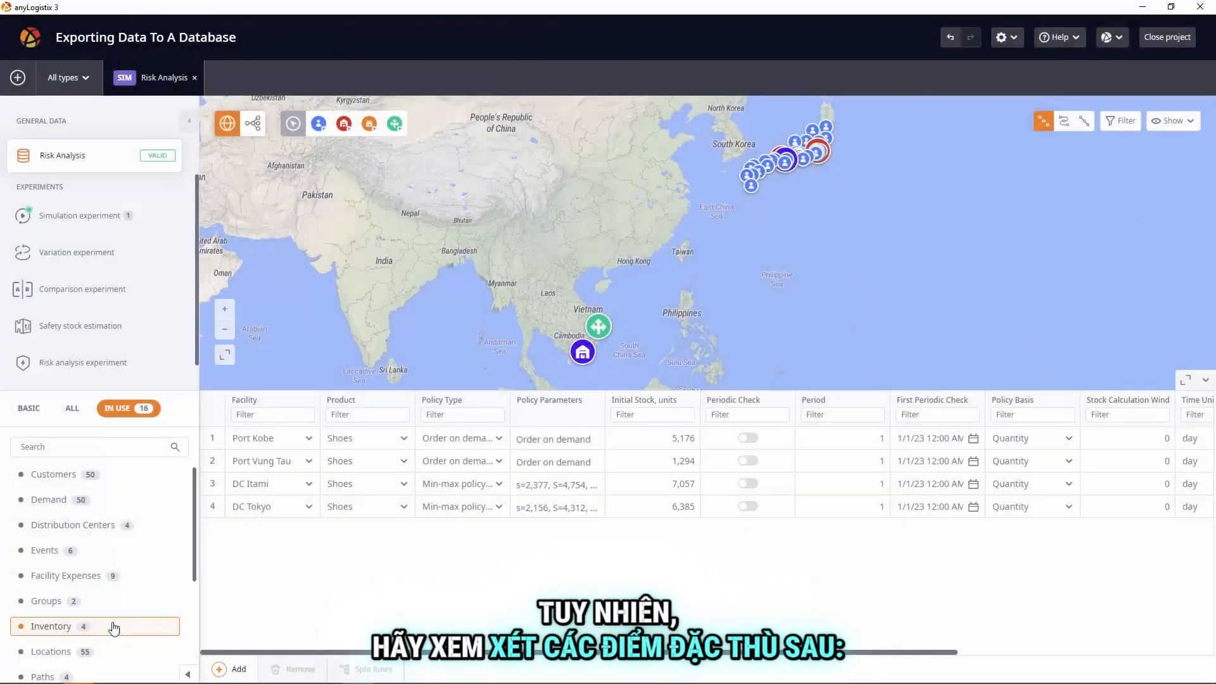
left_click(551, 507)
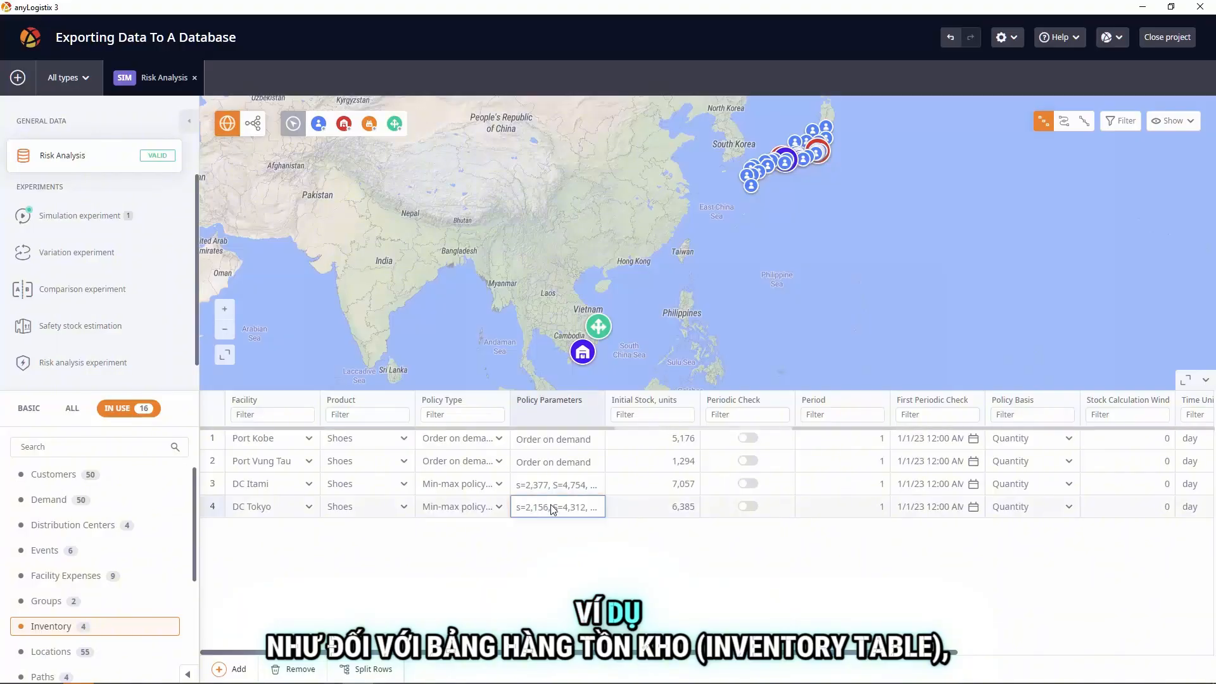
double_click(551, 507)
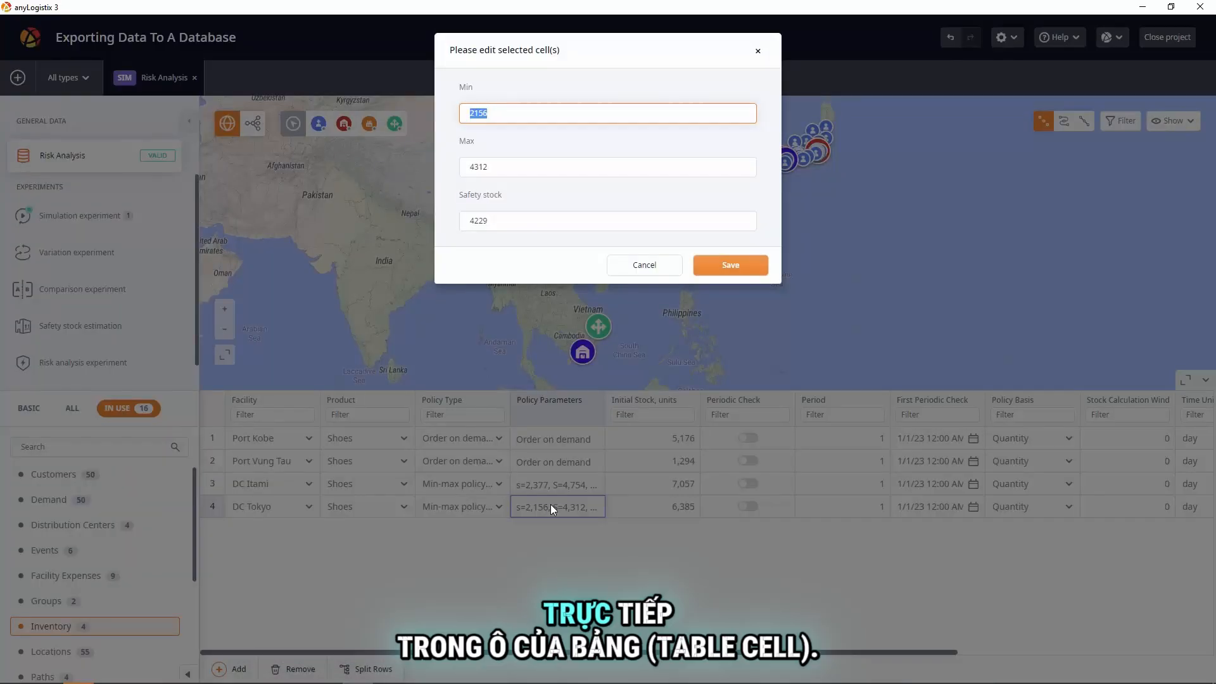
left_click(619, 266)
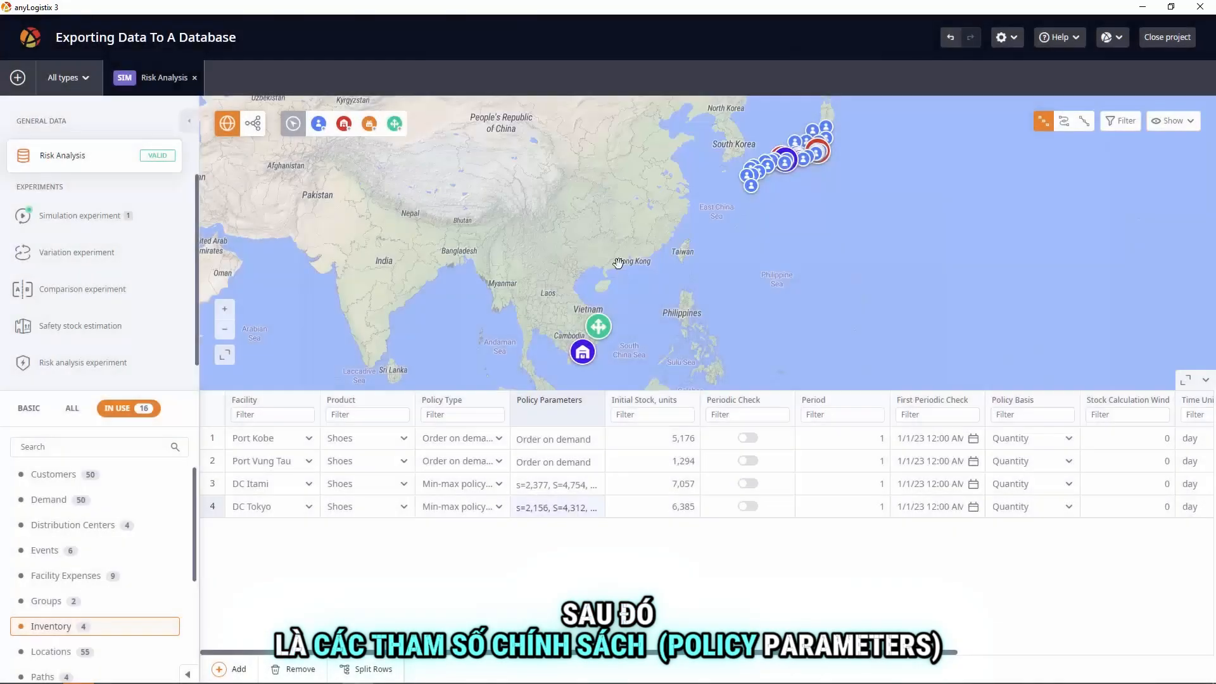
Export the Risk Analysis scenario to the alx-pg PostgreSQL database, supplying the database password
left_click(167, 85)
left_click(136, 125)
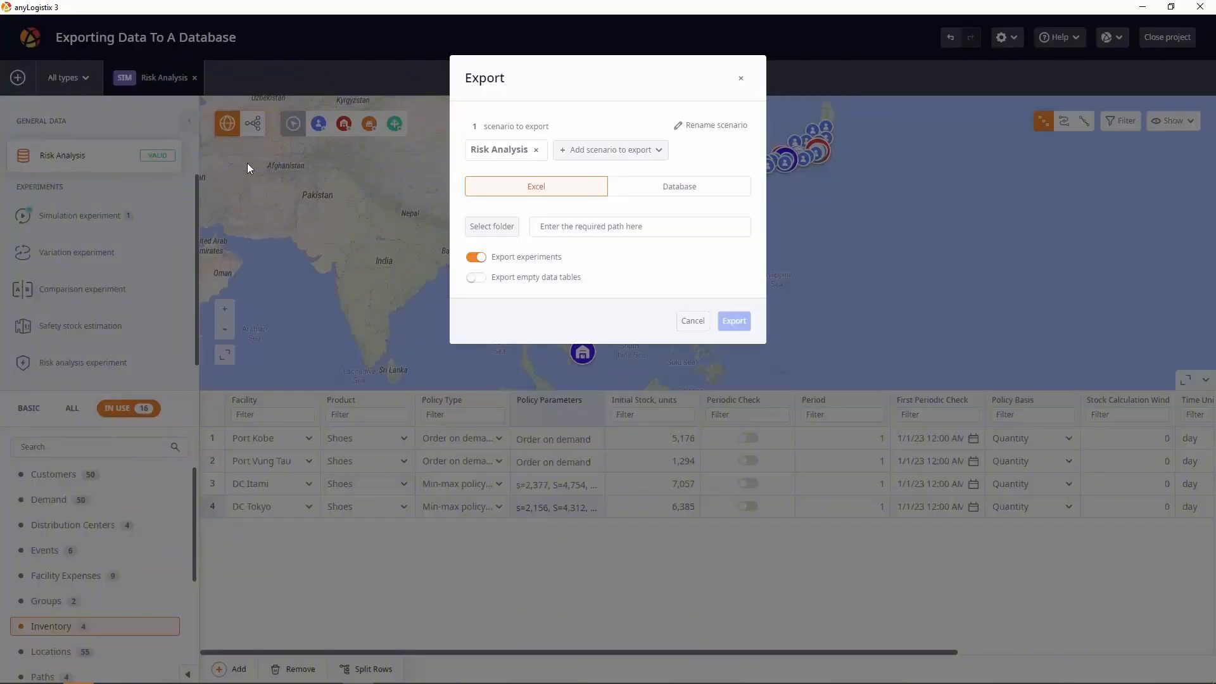
left_click(649, 190)
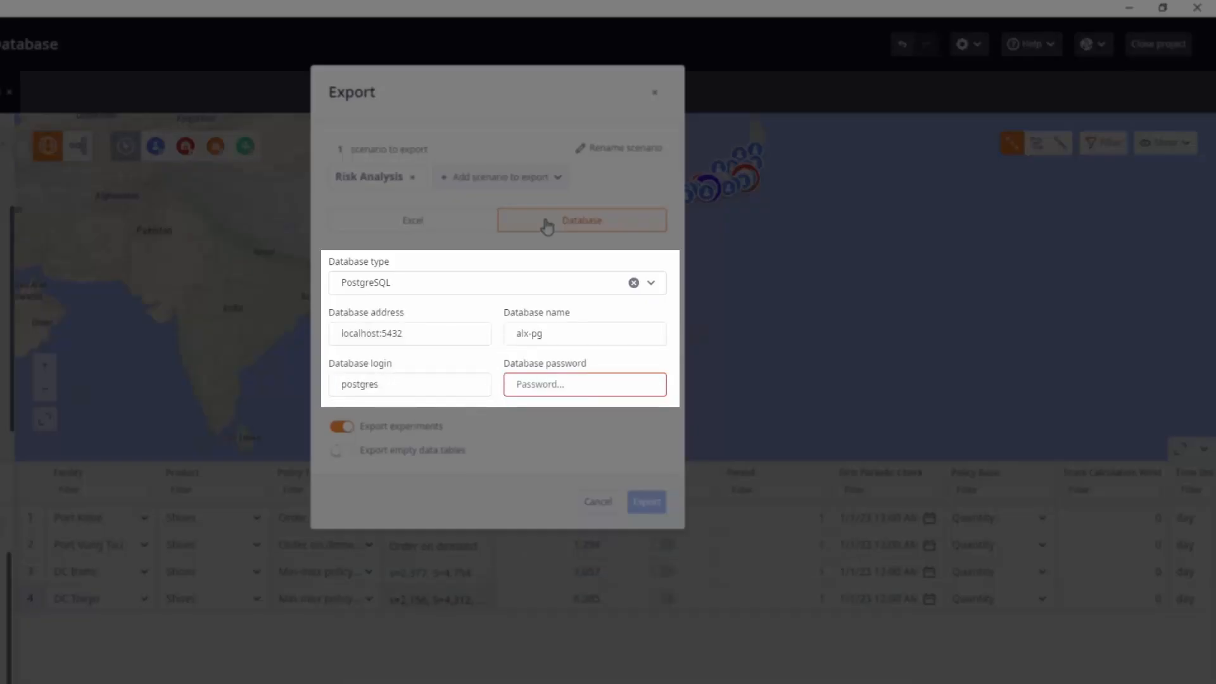
type("••••••••••")
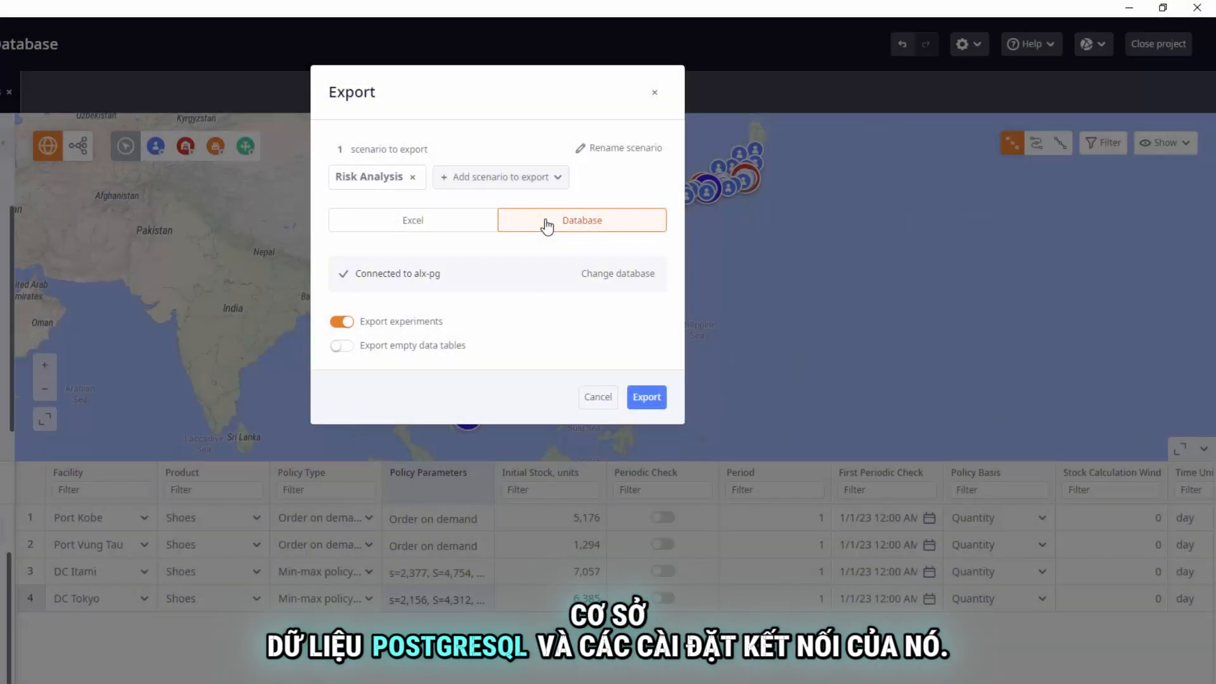
left_click(647, 397)
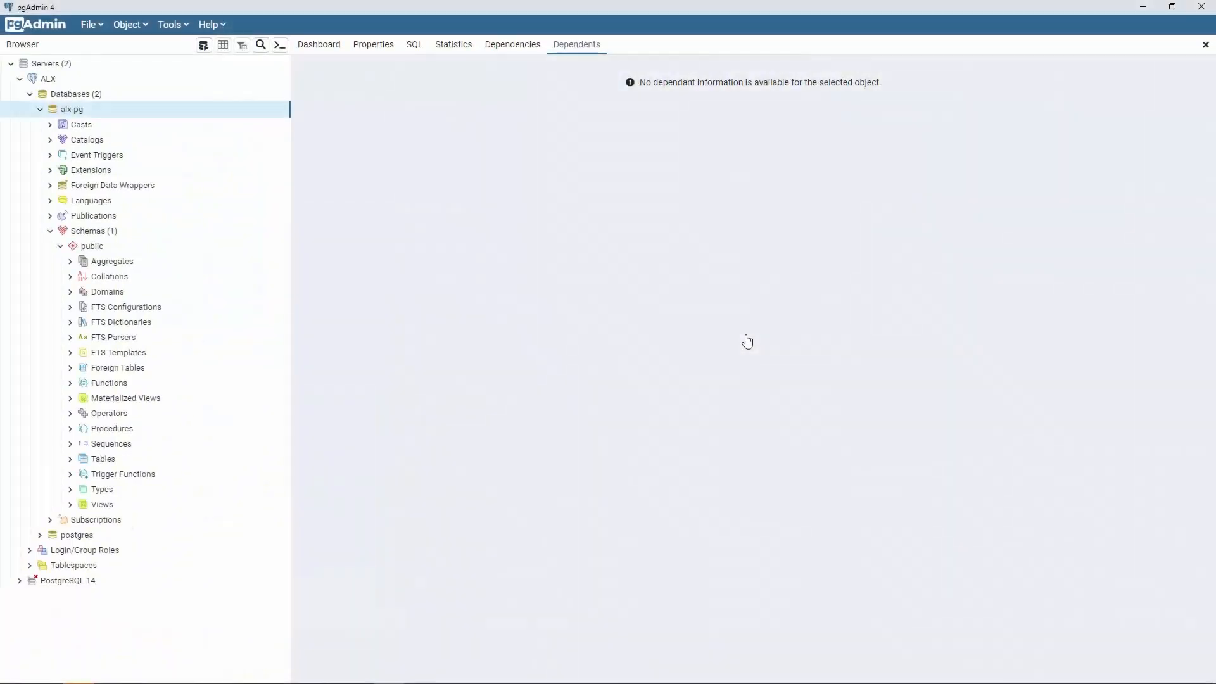
Switch to pgAdmin, refresh the alx-pg database and list the tables of its public schema
right_click(94, 113)
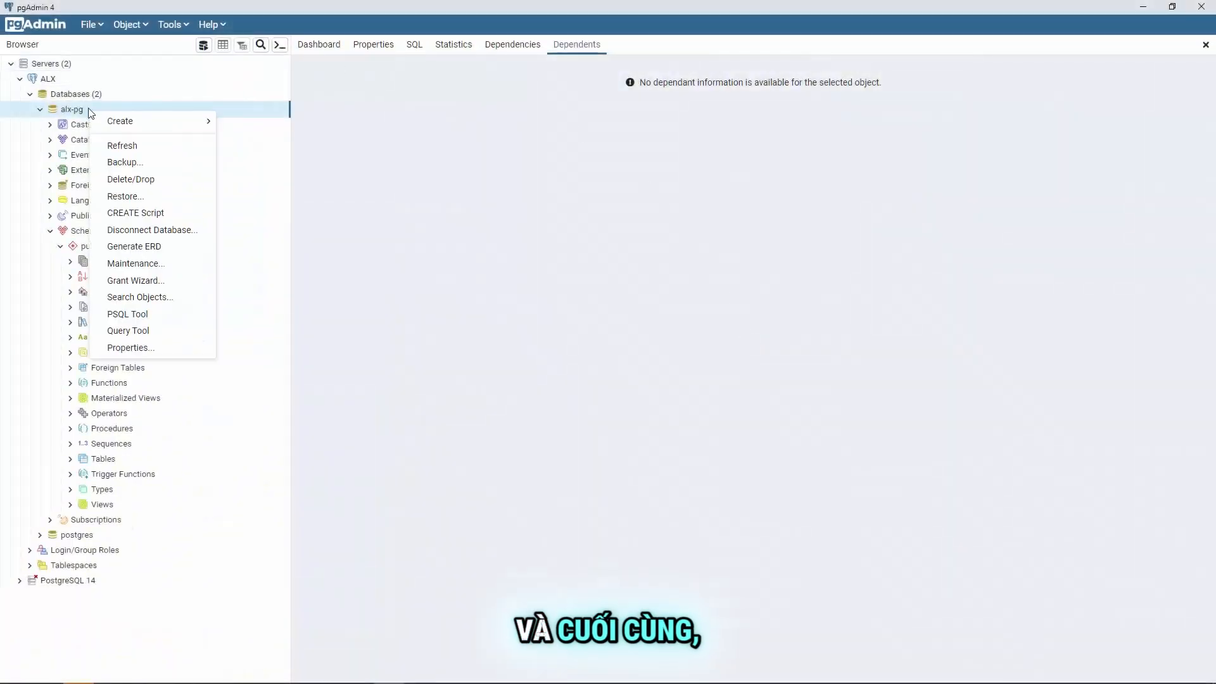
left_click(137, 145)
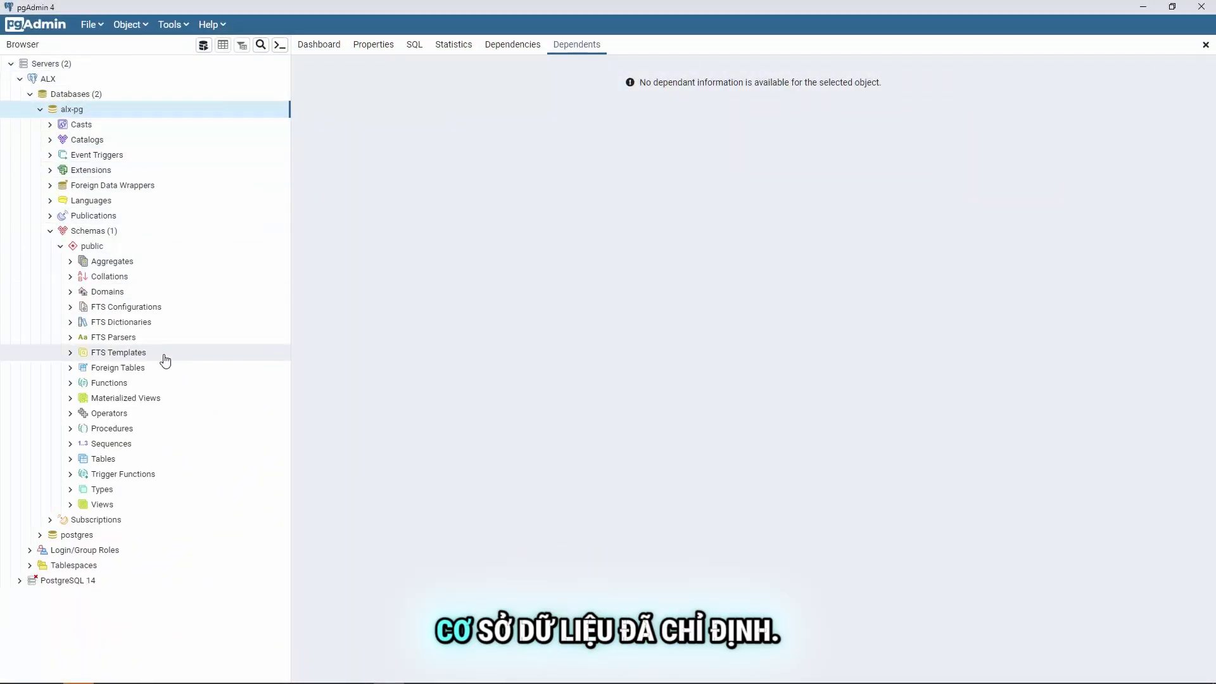
left_click(72, 460)
scroll(73, 463, "down", 3)
scroll(73, 462, "down", 3)
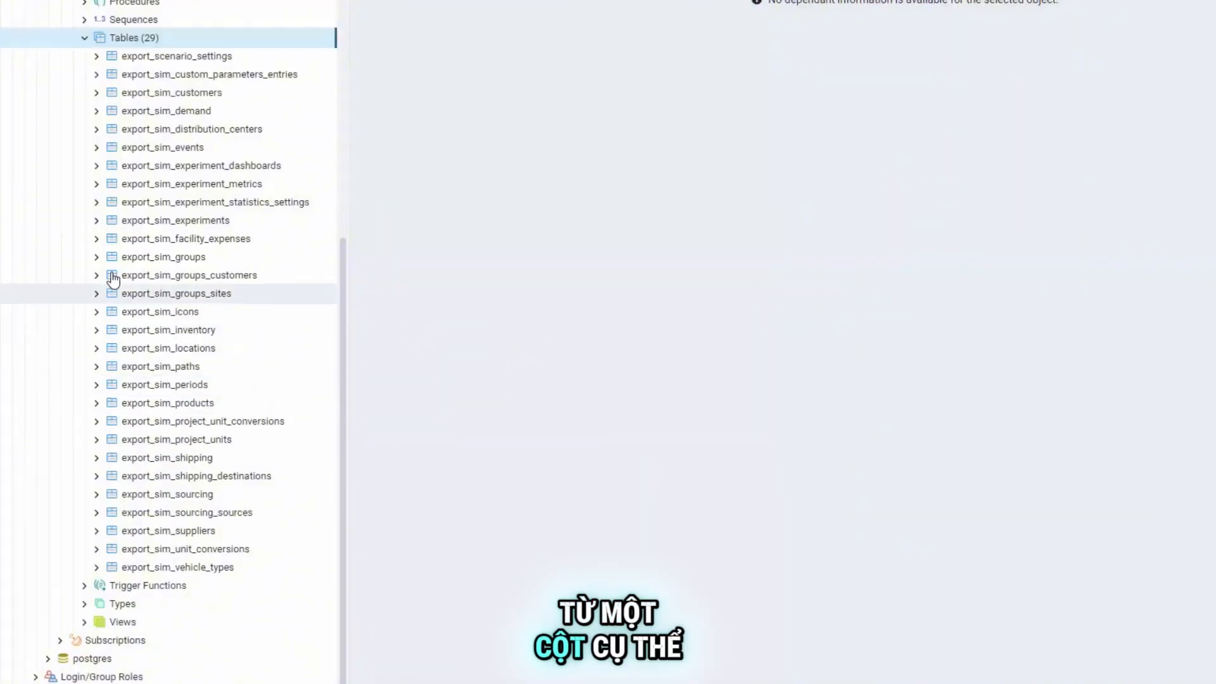
View all rows of the export_sim_groups table
right_click(144, 259)
mouse_move(209, 520)
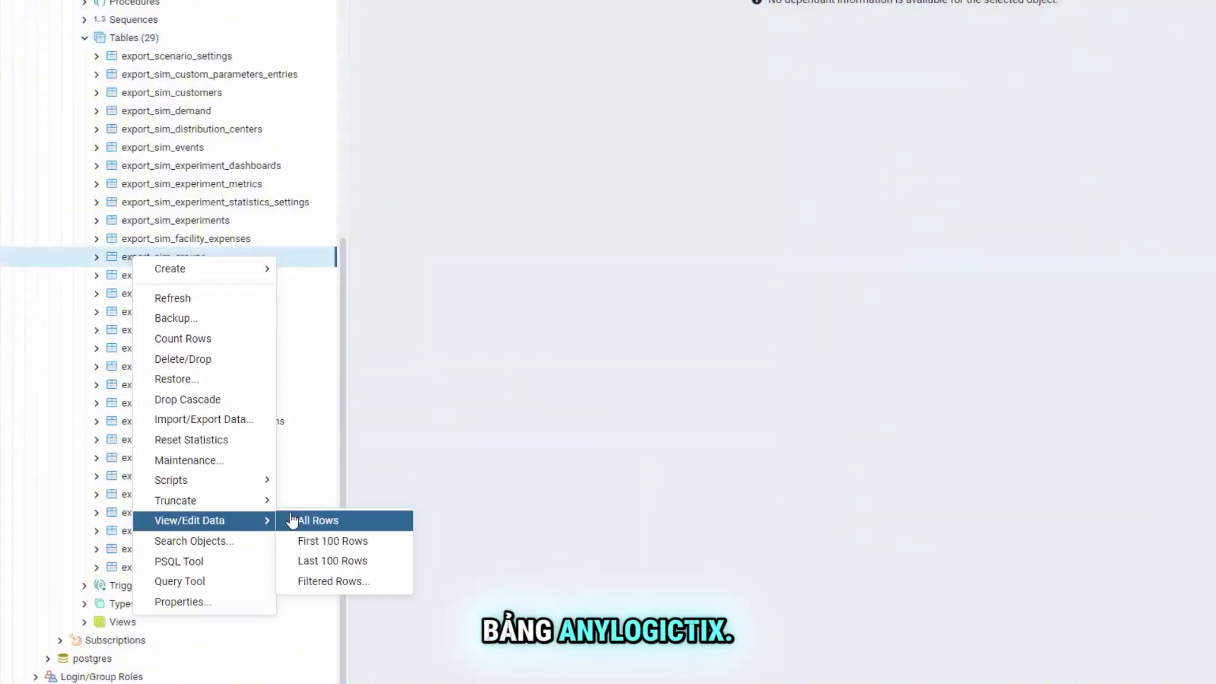
left_click(293, 519)
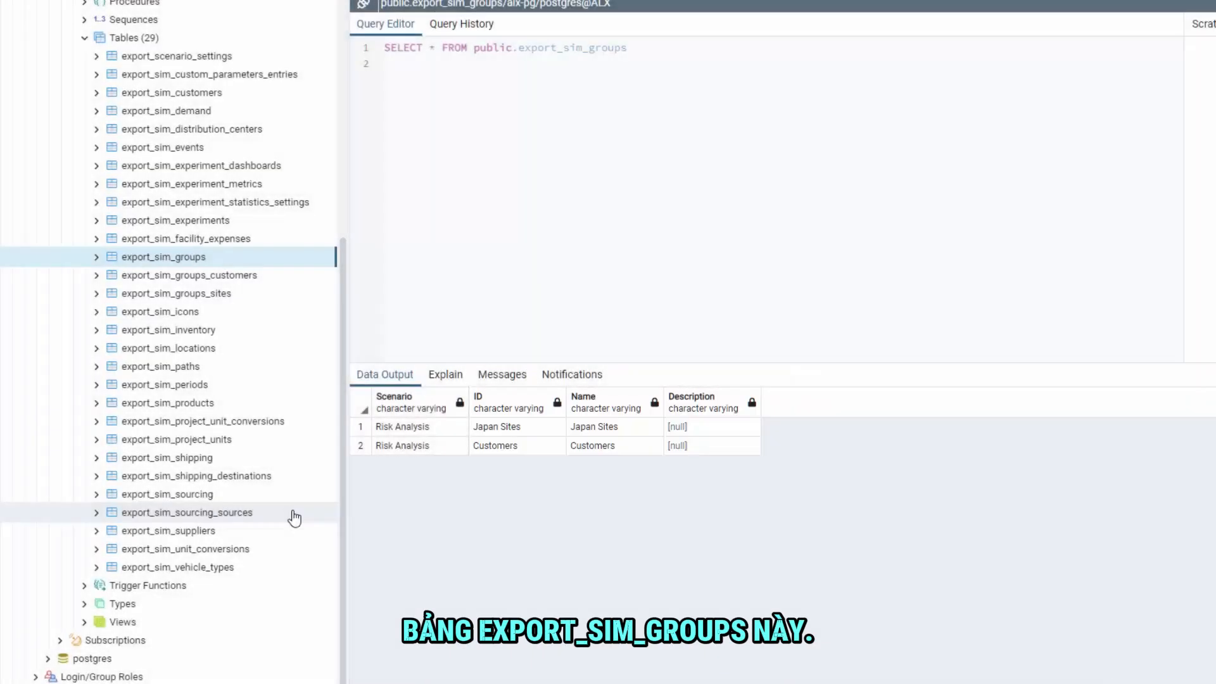
View all rows of the export_sim_groups_customers and export_sim_groups_sites tables
right_click(244, 277)
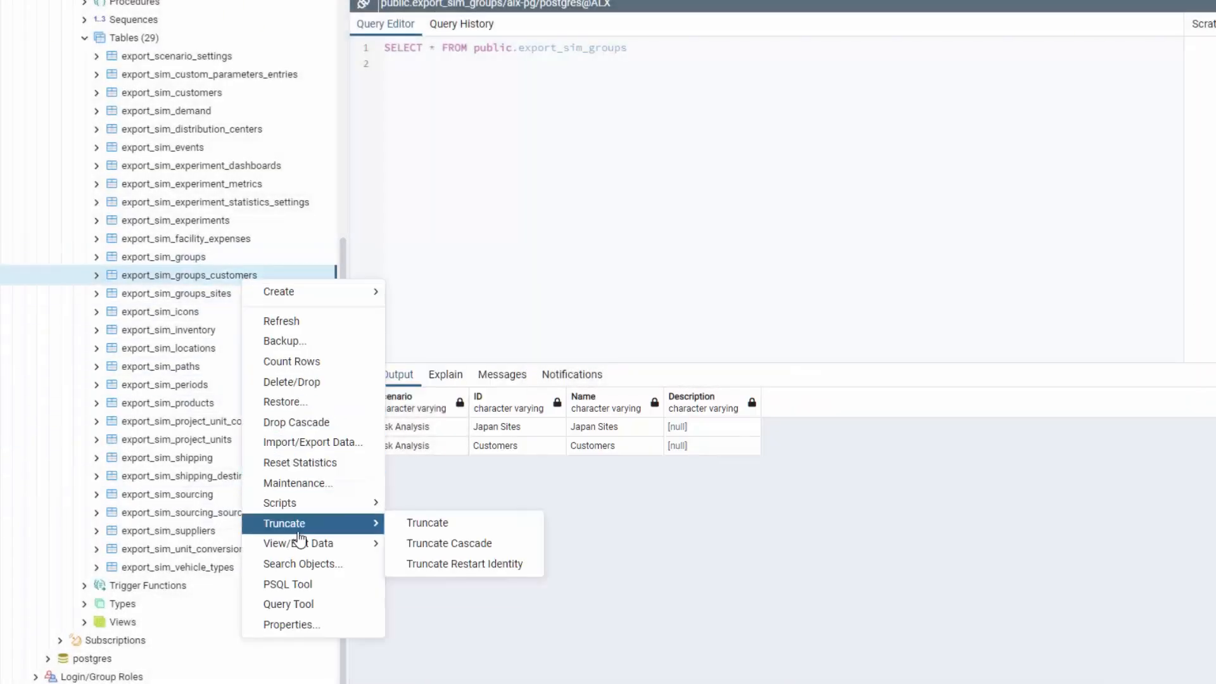
mouse_move(324, 550)
left_click(420, 543)
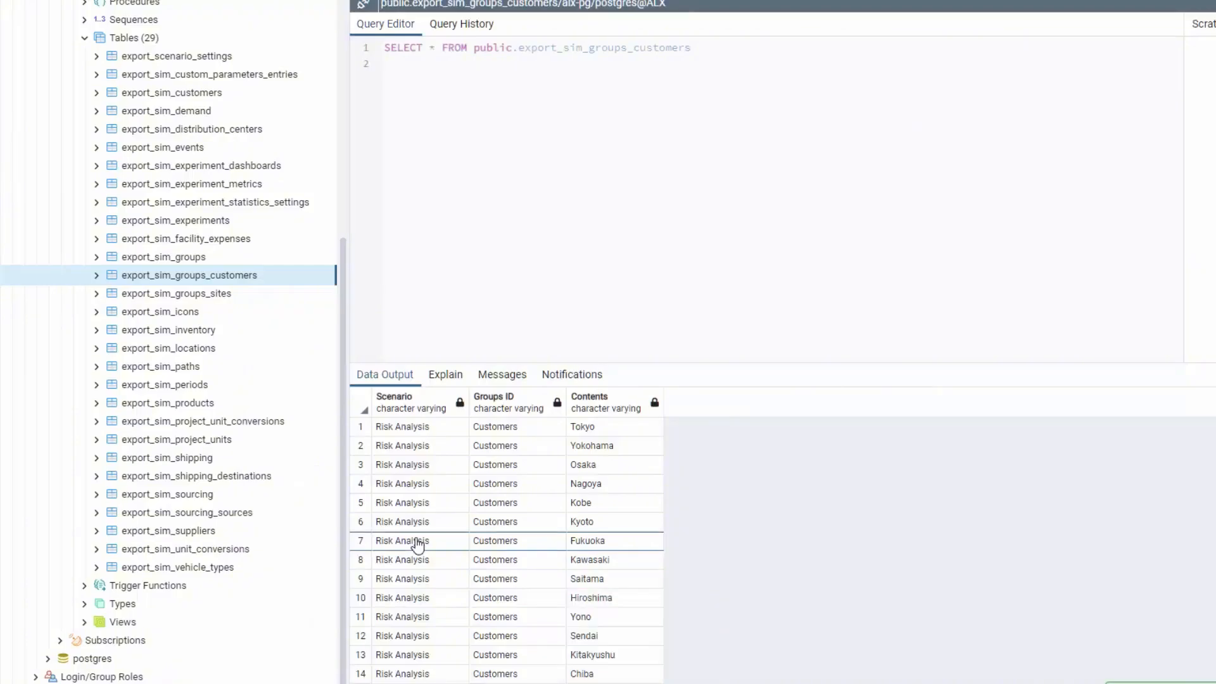
right_click(254, 295)
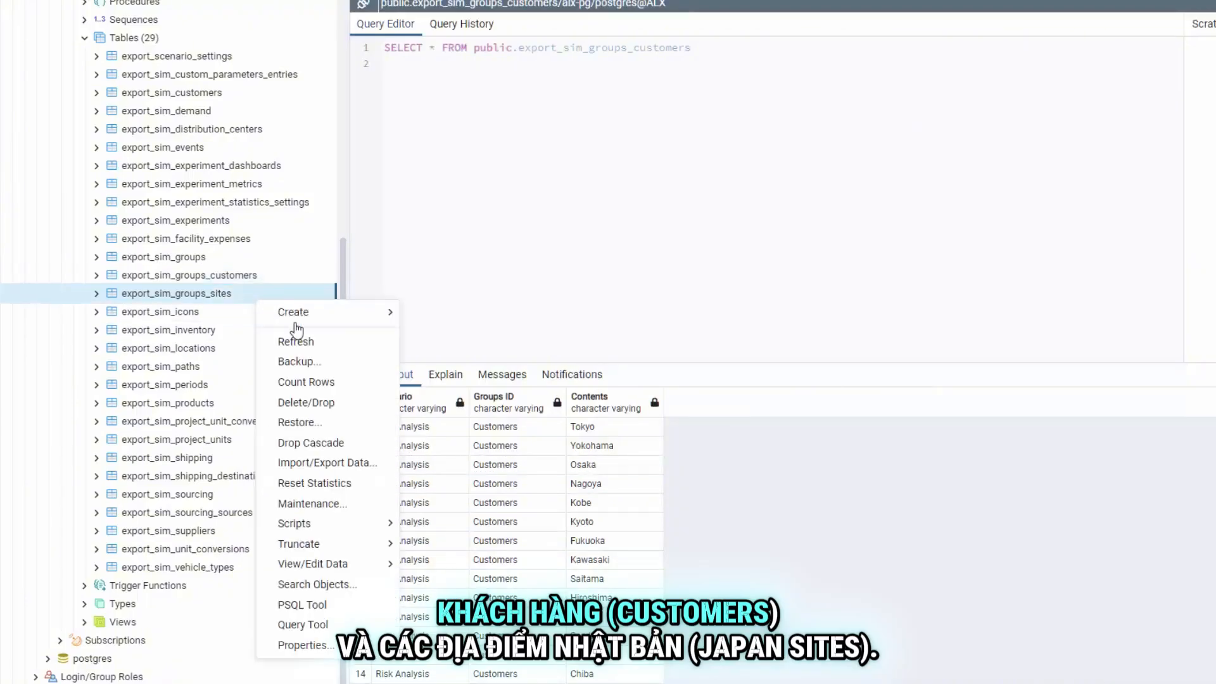
mouse_move(380, 564)
left_click(418, 562)
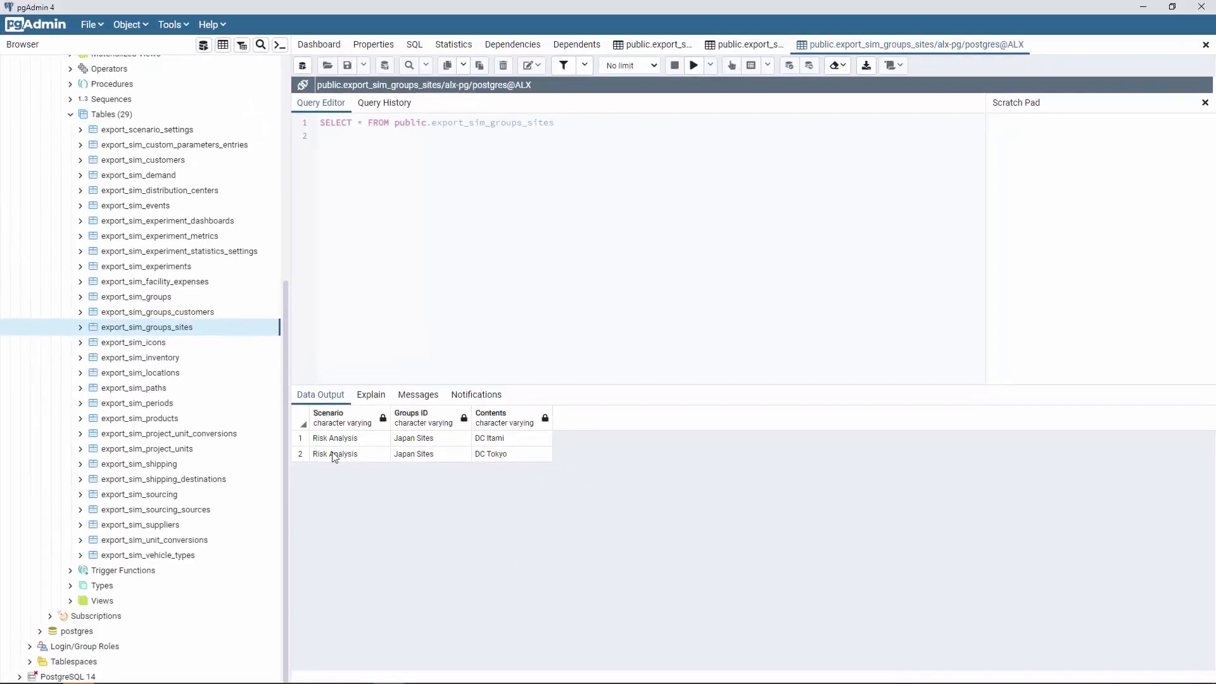
Open all rows of the export_sim_inventory table for viewing and editing
right_click(181, 358)
mouse_move(281, 583)
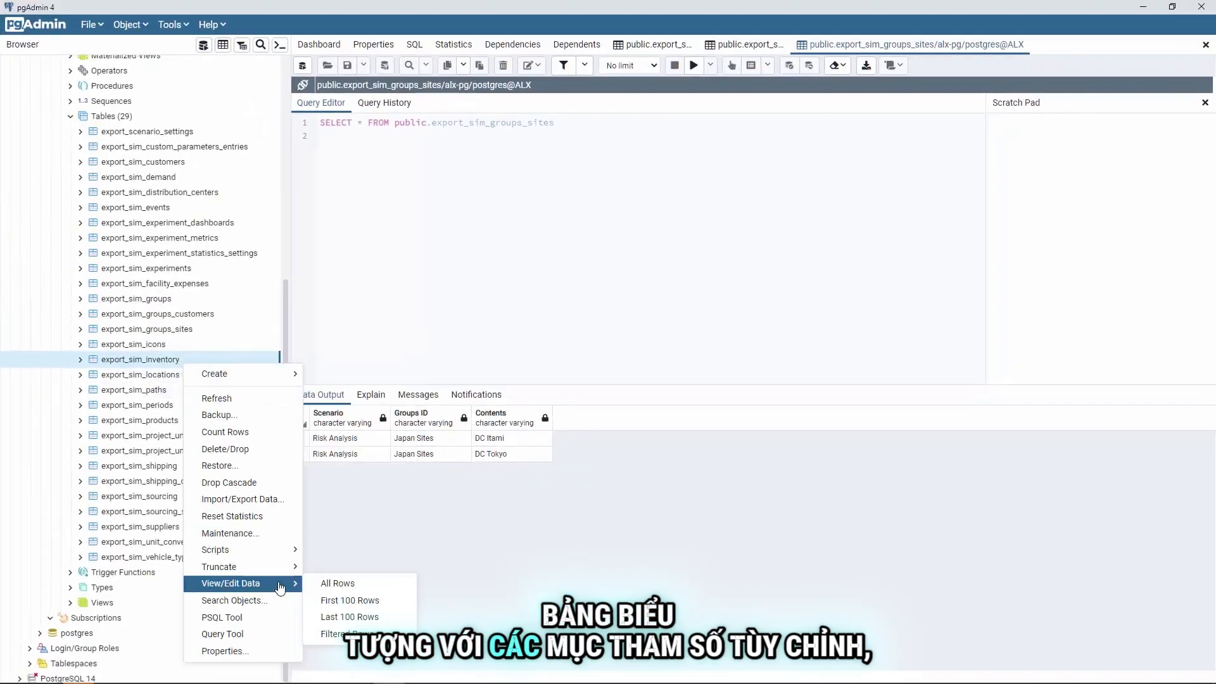
left_click(341, 582)
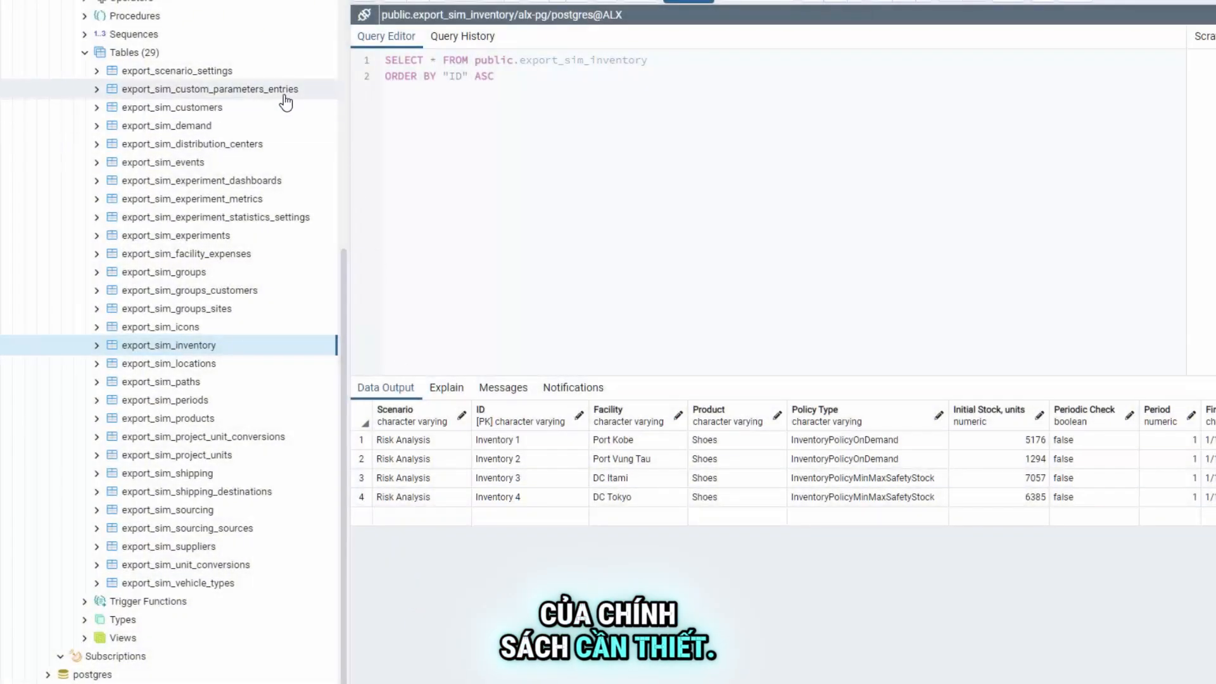
View all rows of export_sim_custom_parameters_entries and find the Inventory policy type parameters
right_click(287, 95)
mouse_move(352, 365)
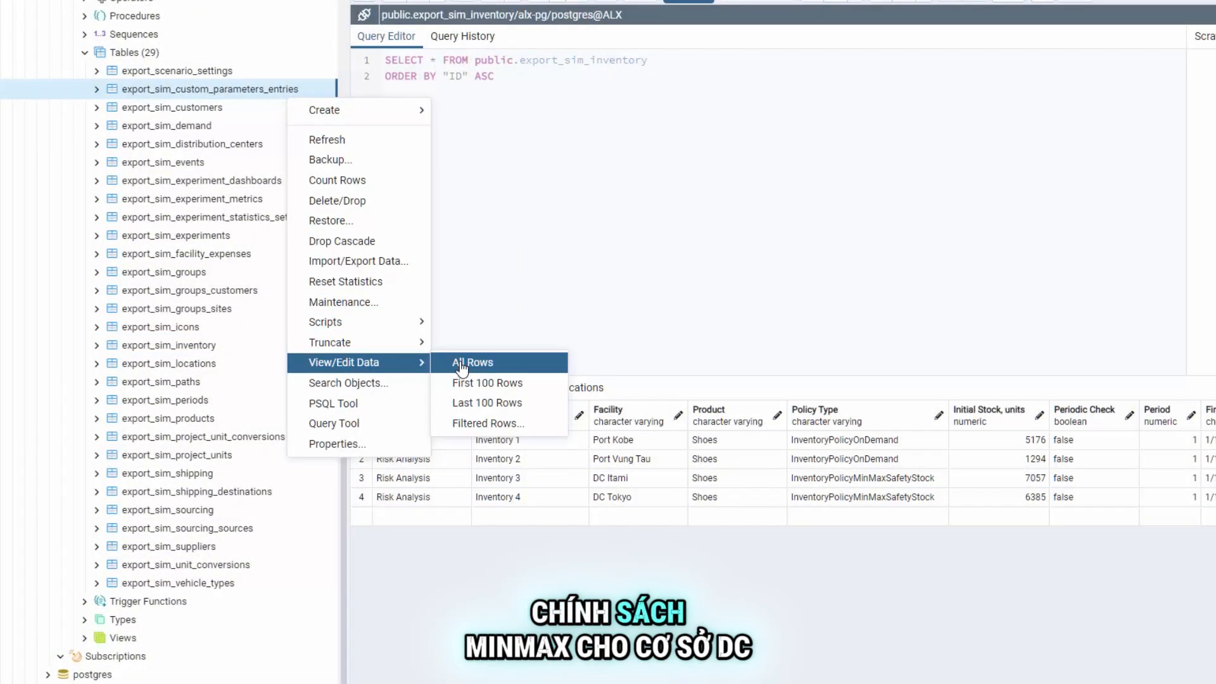
left_click(471, 362)
scroll(1032, 588, "down", 20)
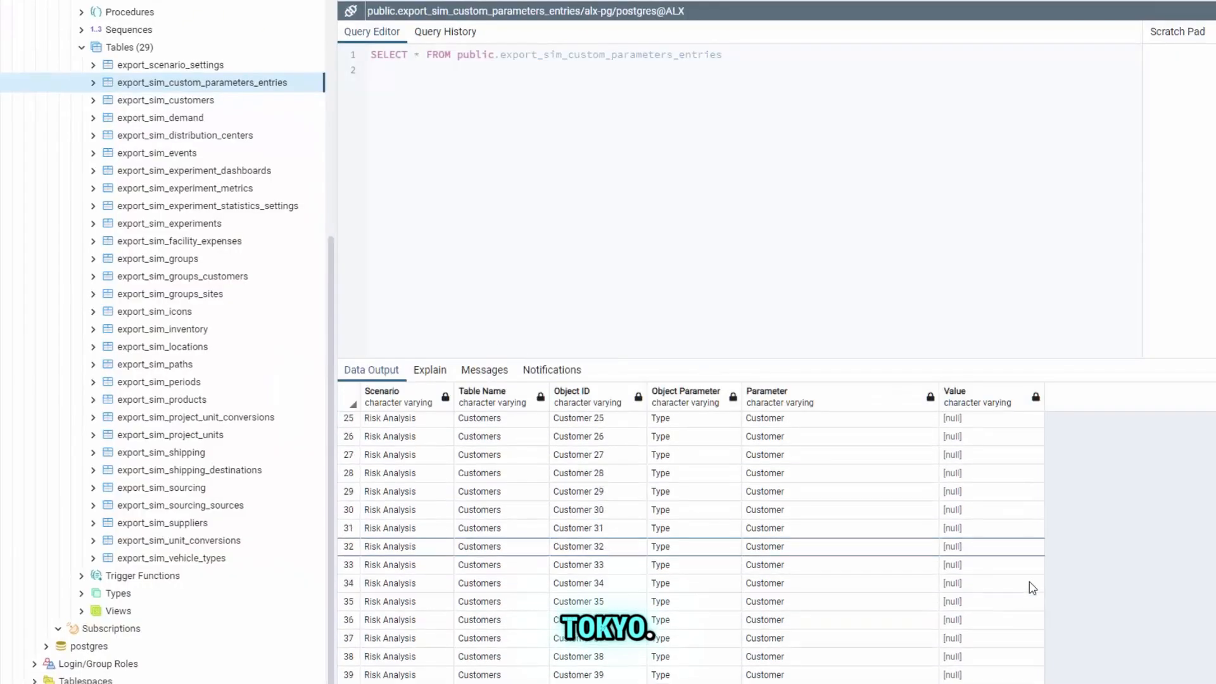
scroll(1032, 588, "down", 20)
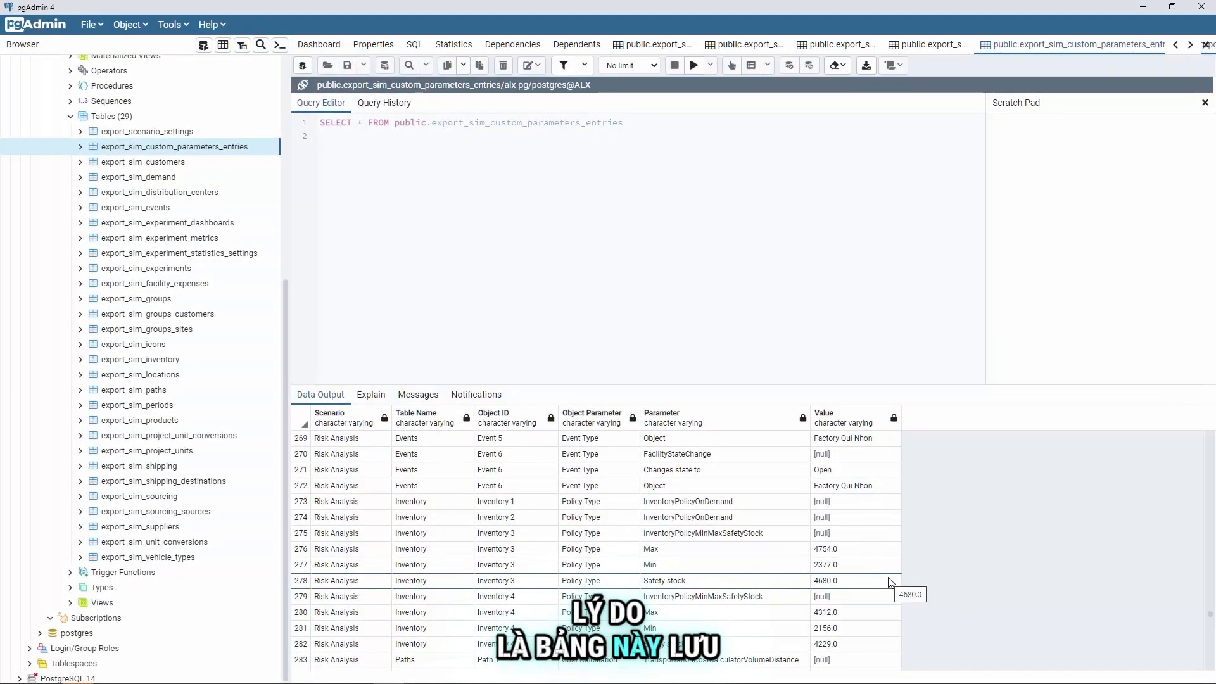
Set the initial stock of DC Tokyo to 5000 units in the export_sim_inventory table and save the data change
left_click(948, 44)
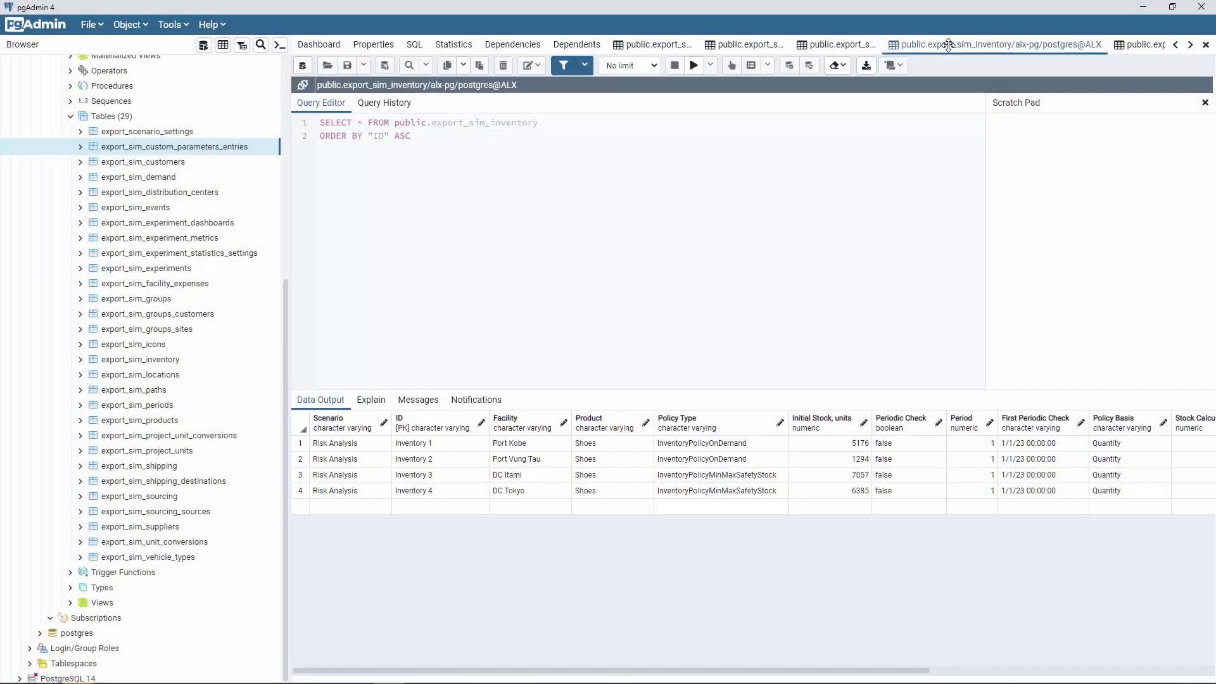
double_click(852, 491)
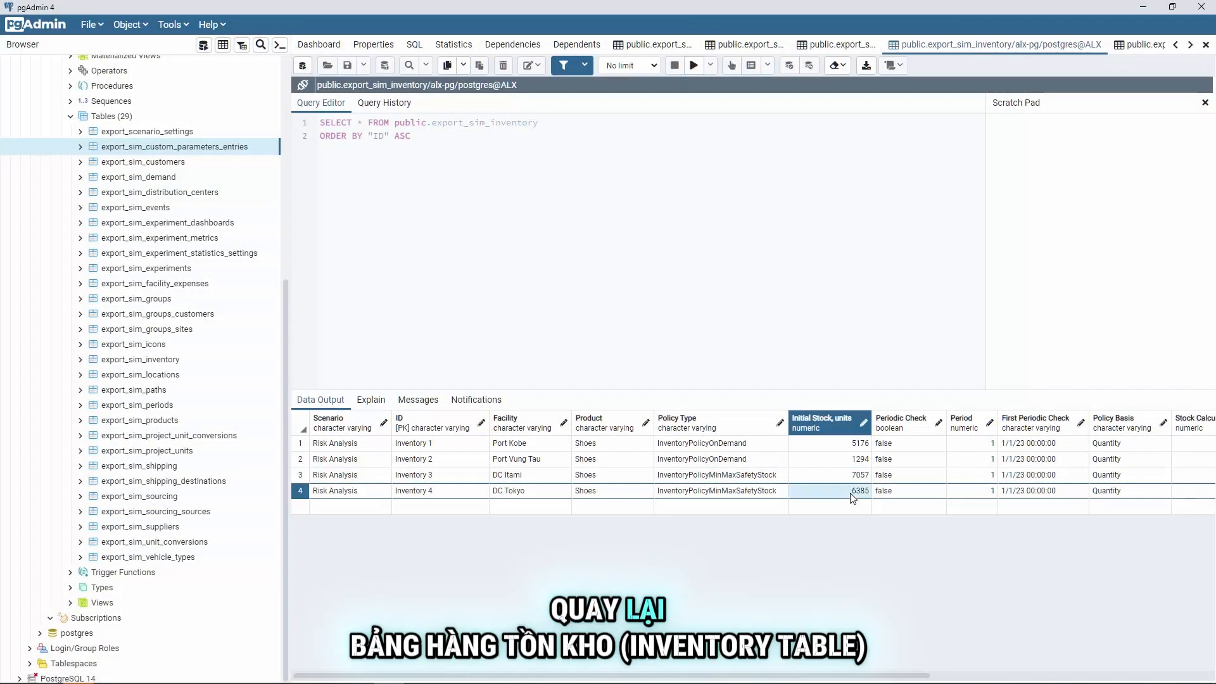
type("5000")
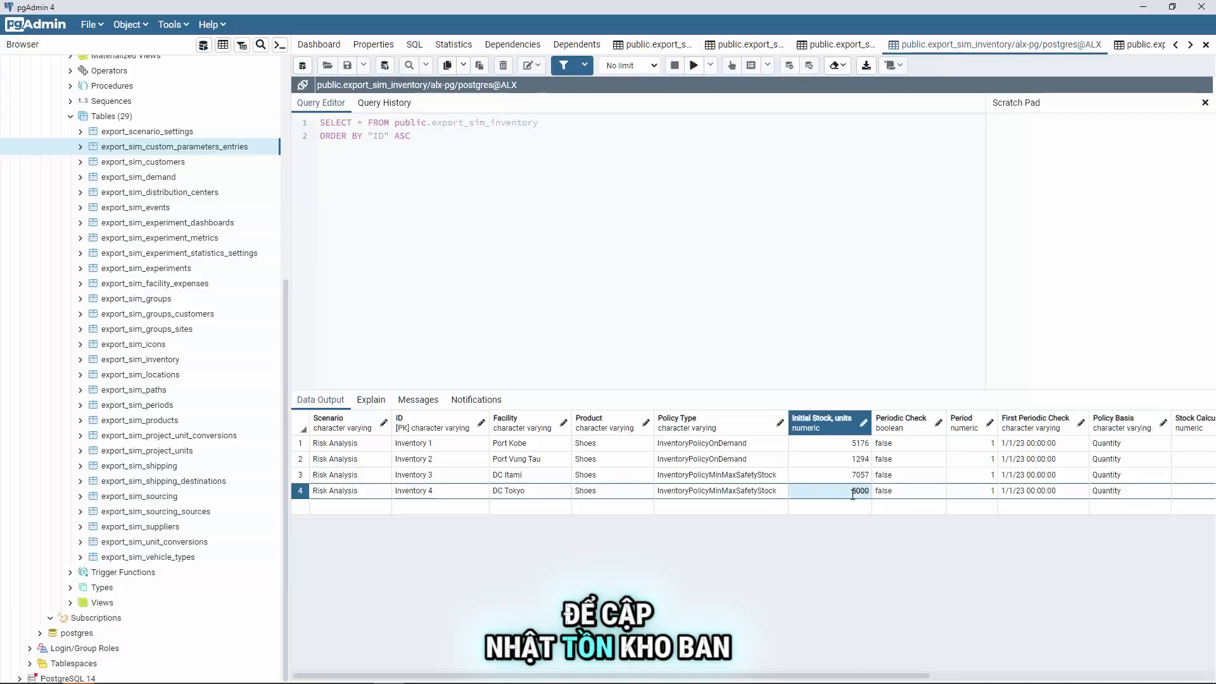
key("F6")
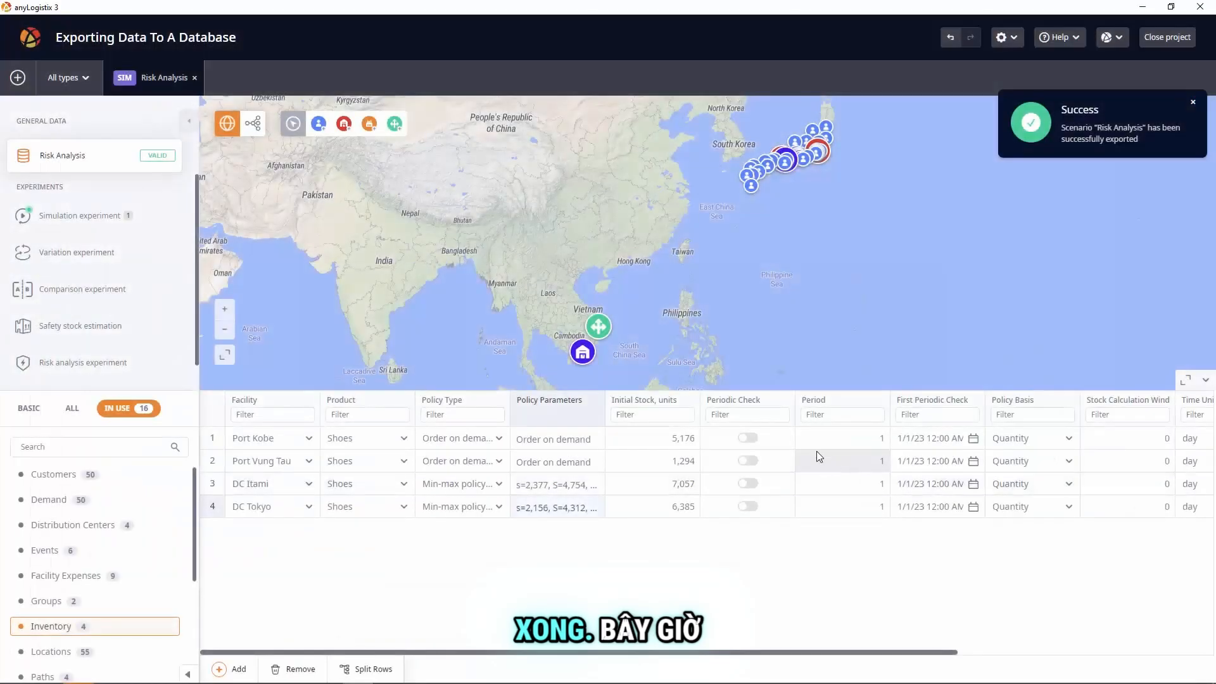
Switch to anyLogistix and remove all rows from the Risk Analysis scenario's Inventory table
left_click(223, 418)
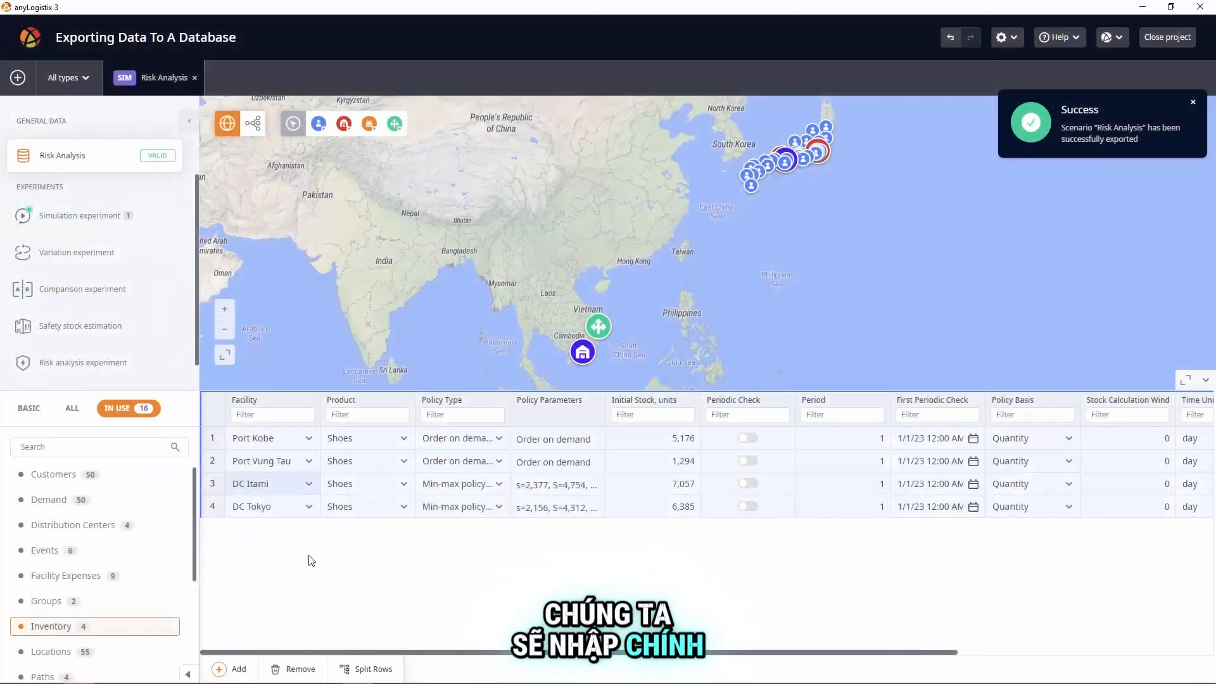
left_click(300, 669)
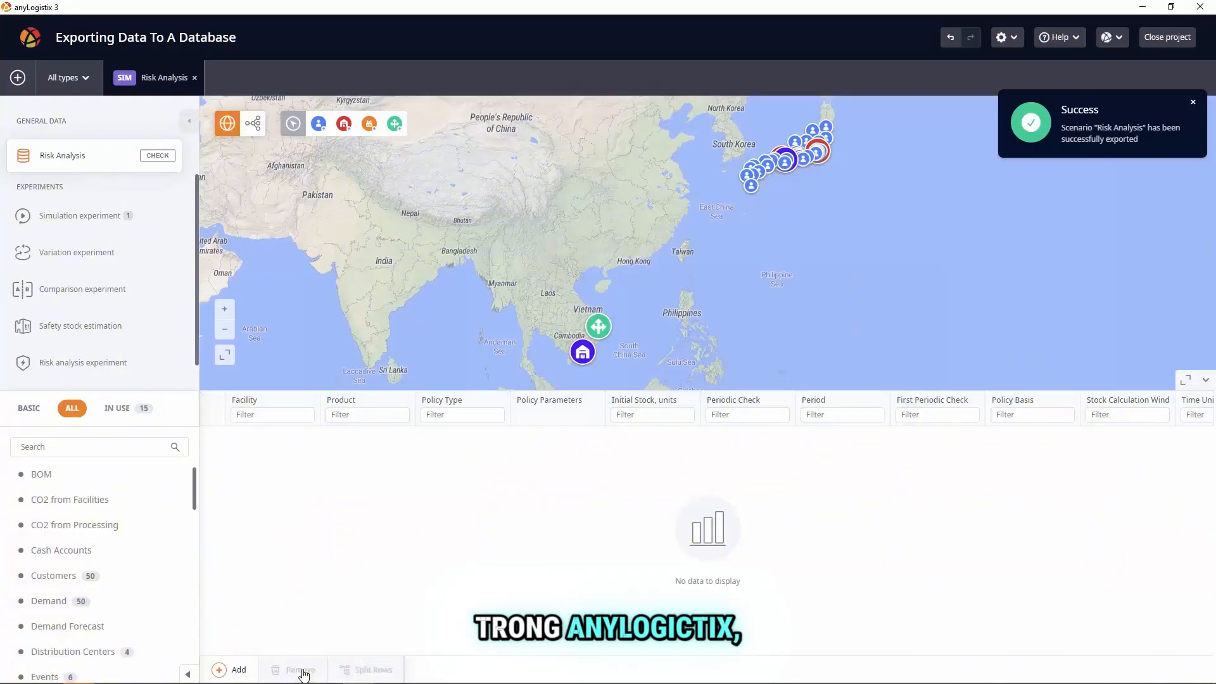
Start a scenario import from the alx-pg PostgreSQL database with advanced settings shown, and enter the database password
left_click(30, 37)
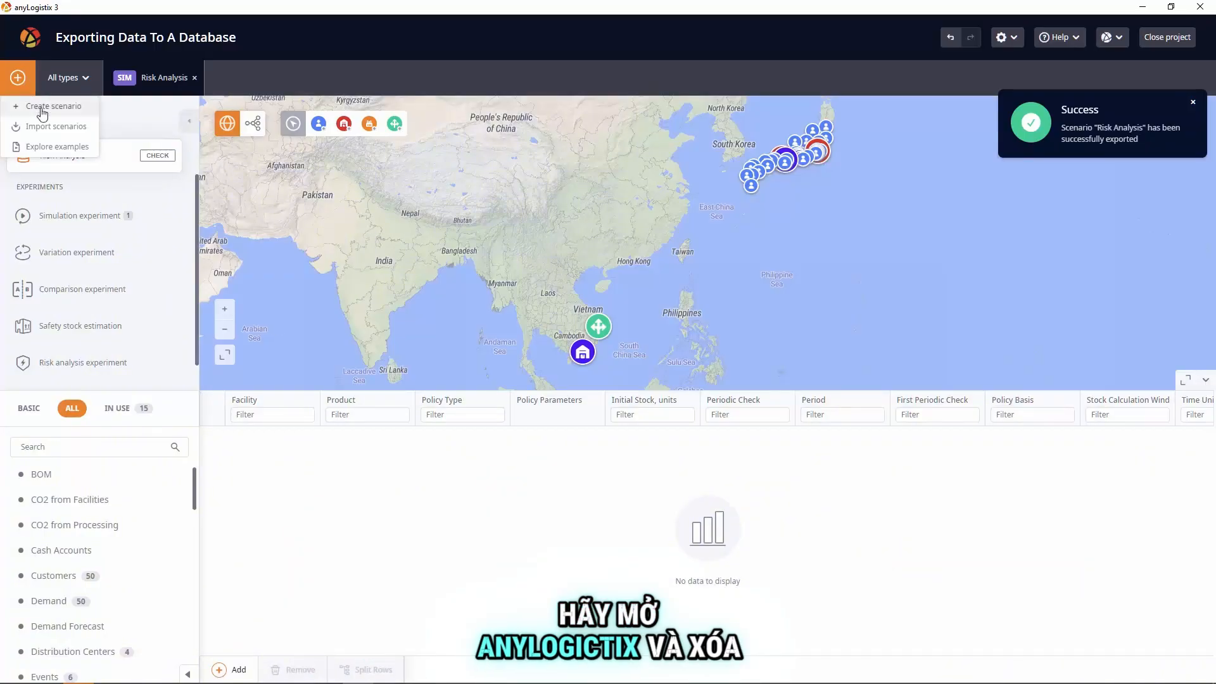
left_click(44, 128)
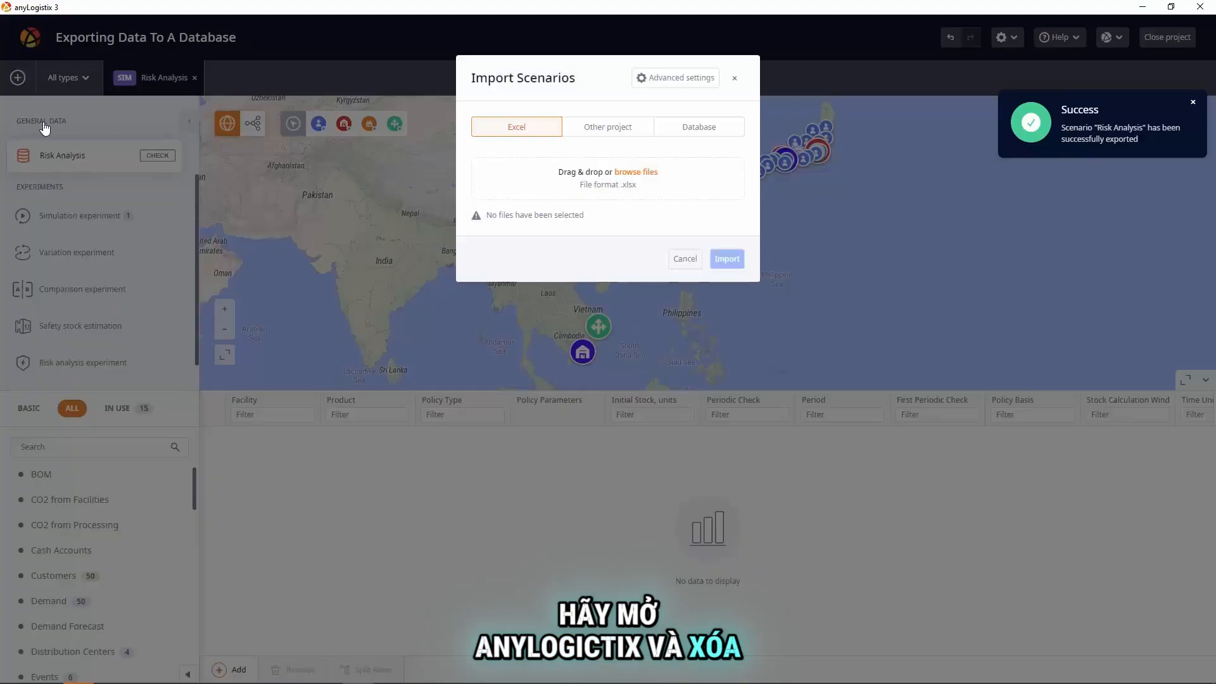
left_click(702, 125)
left_click(676, 77)
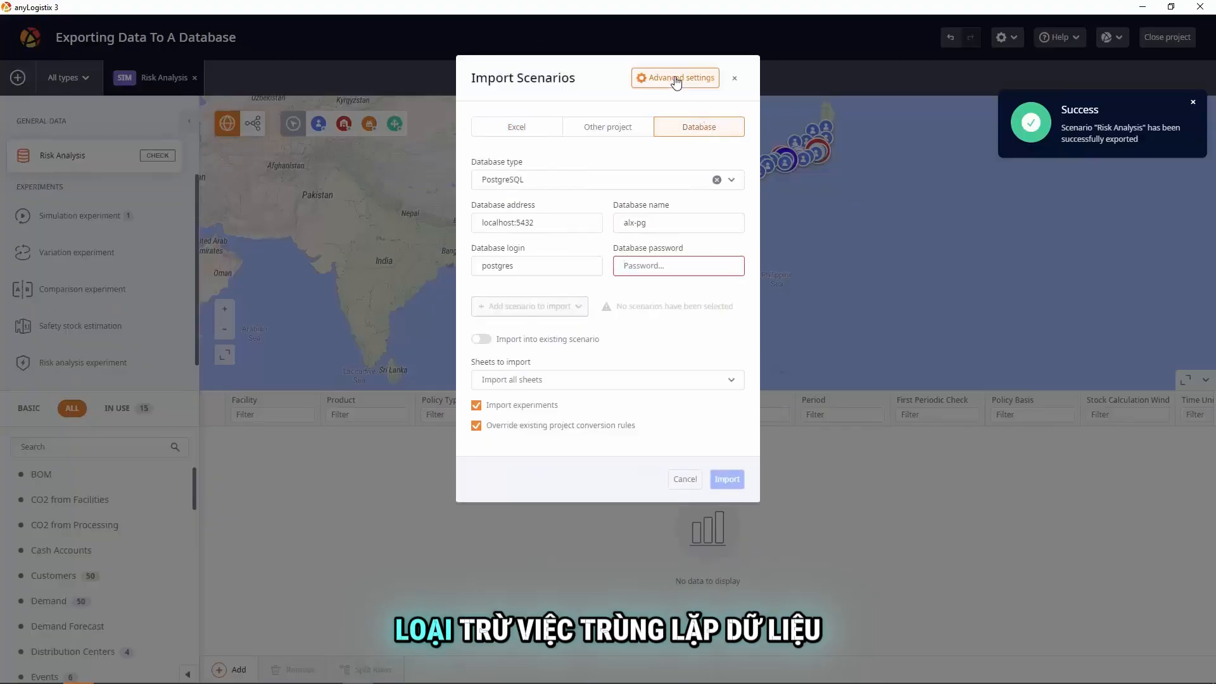
left_click(686, 265)
type("••••••••")
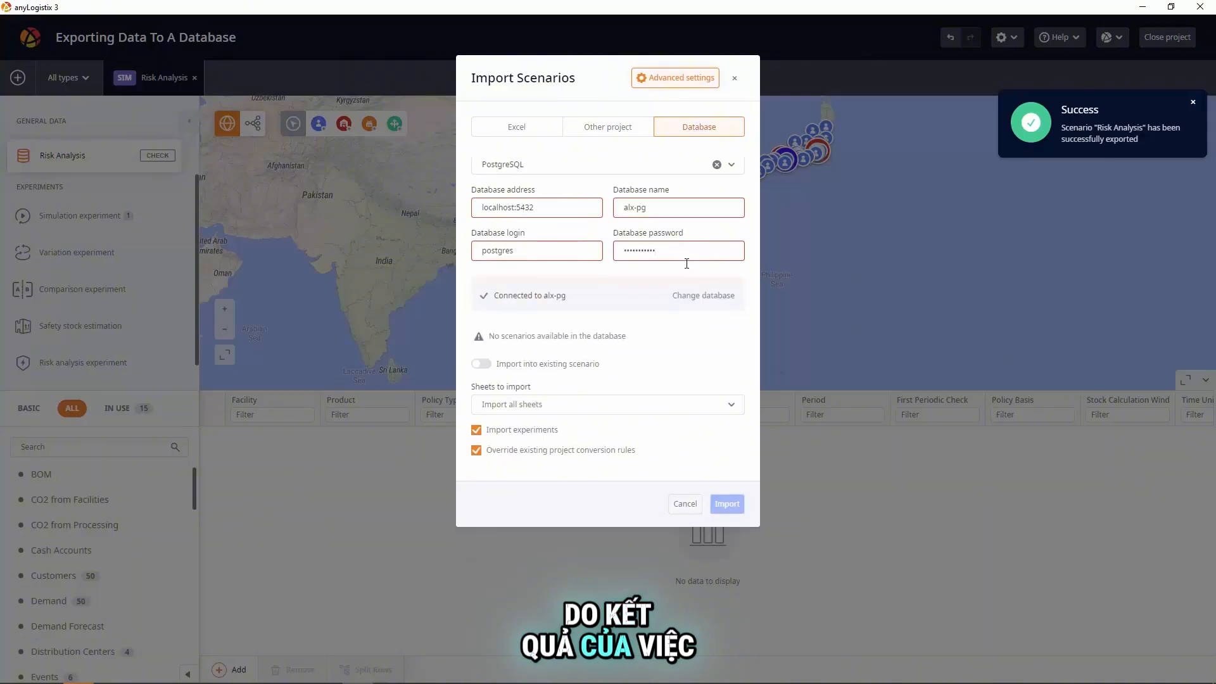
Add the Risk Analysis scenario from the database to the scenarios to import
left_click(578, 223)
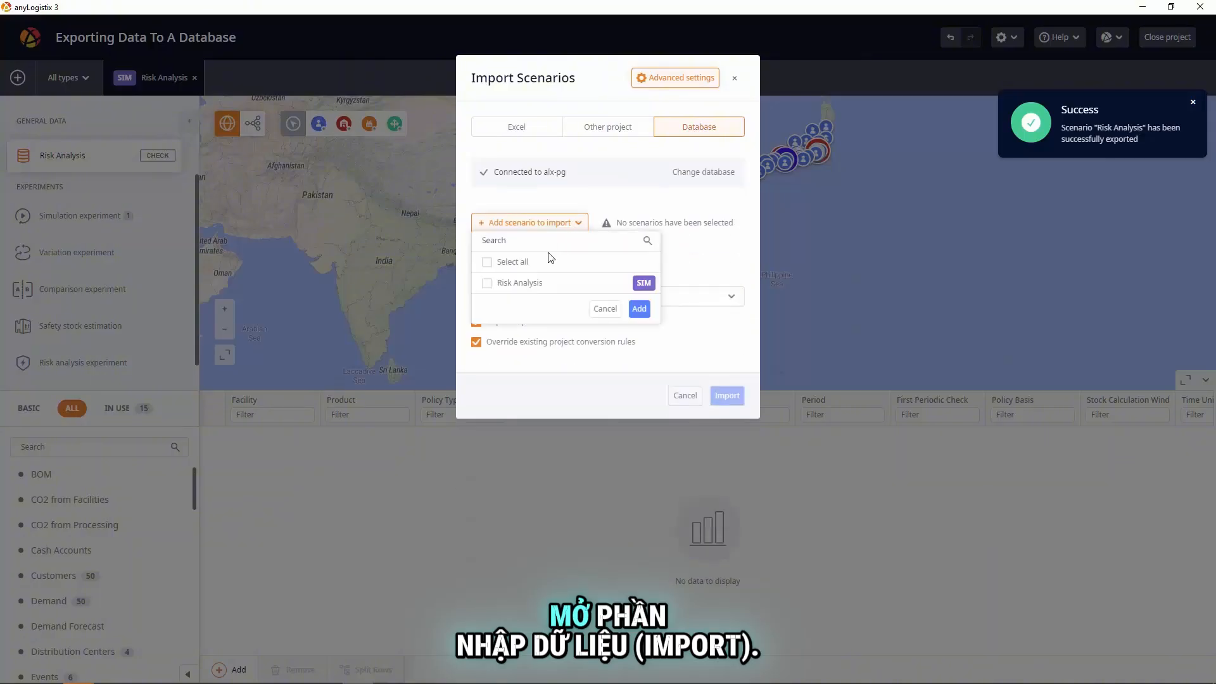
left_click(526, 283)
left_click(641, 310)
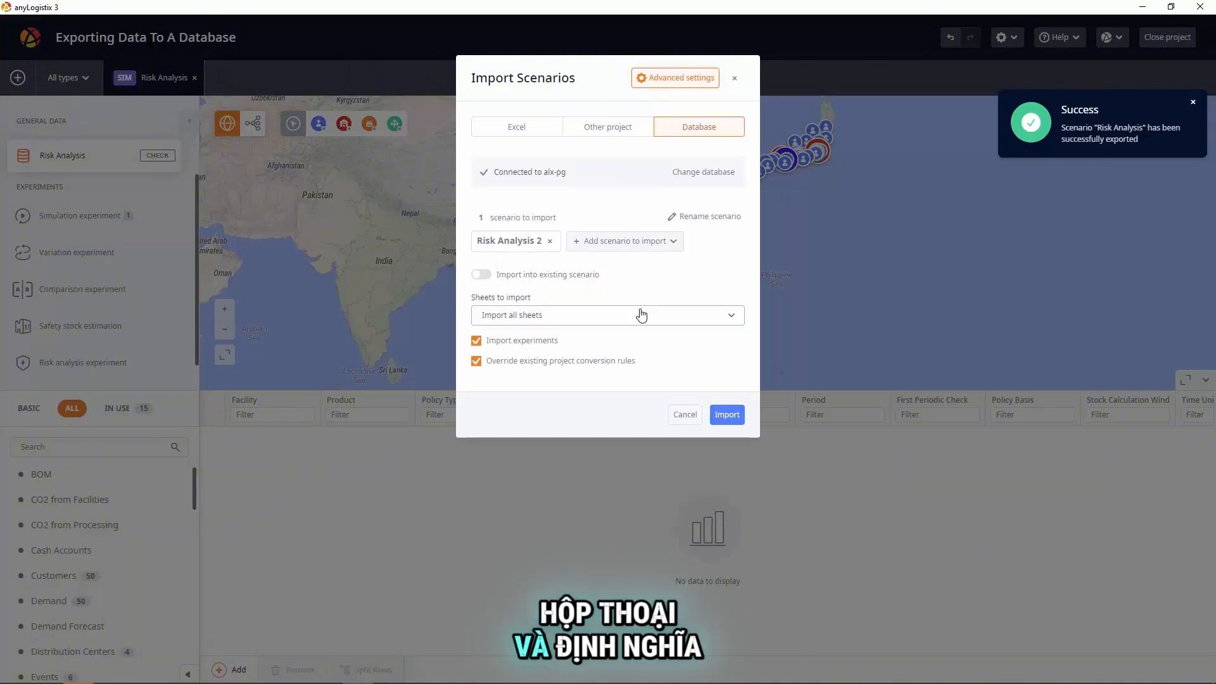
Set the import to go into an existing scenario and choose Risk Analysis as the target scenario
left_click(484, 274)
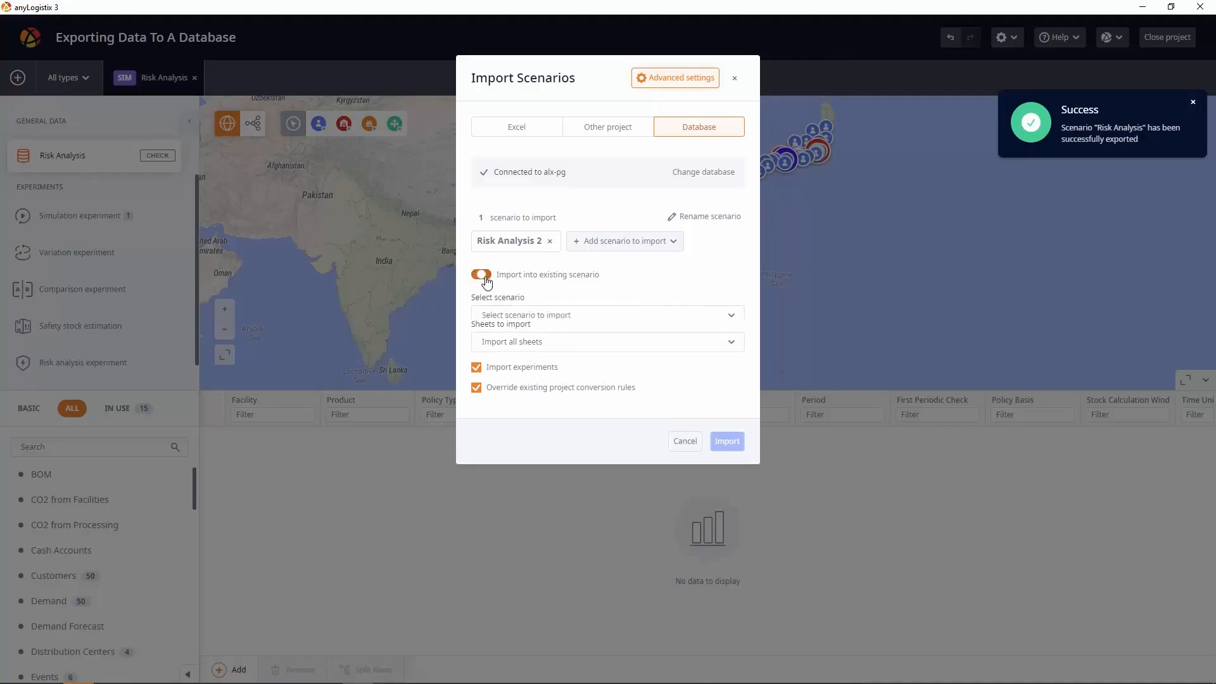
left_click(554, 311)
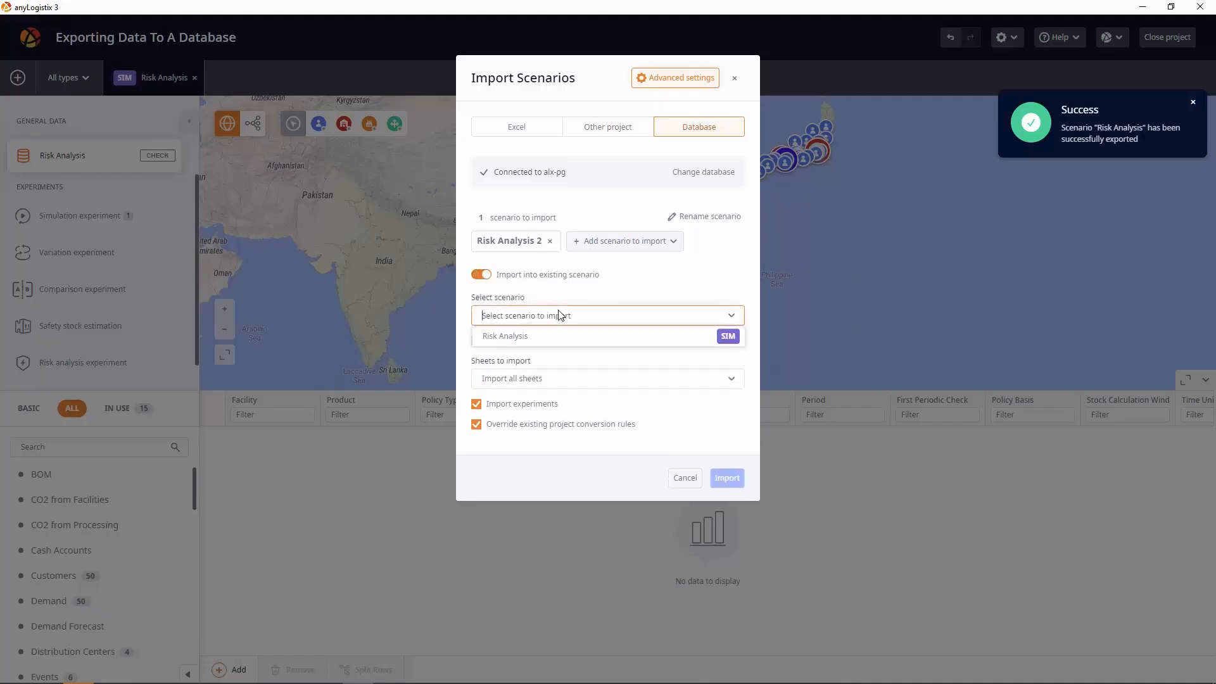
left_click(573, 341)
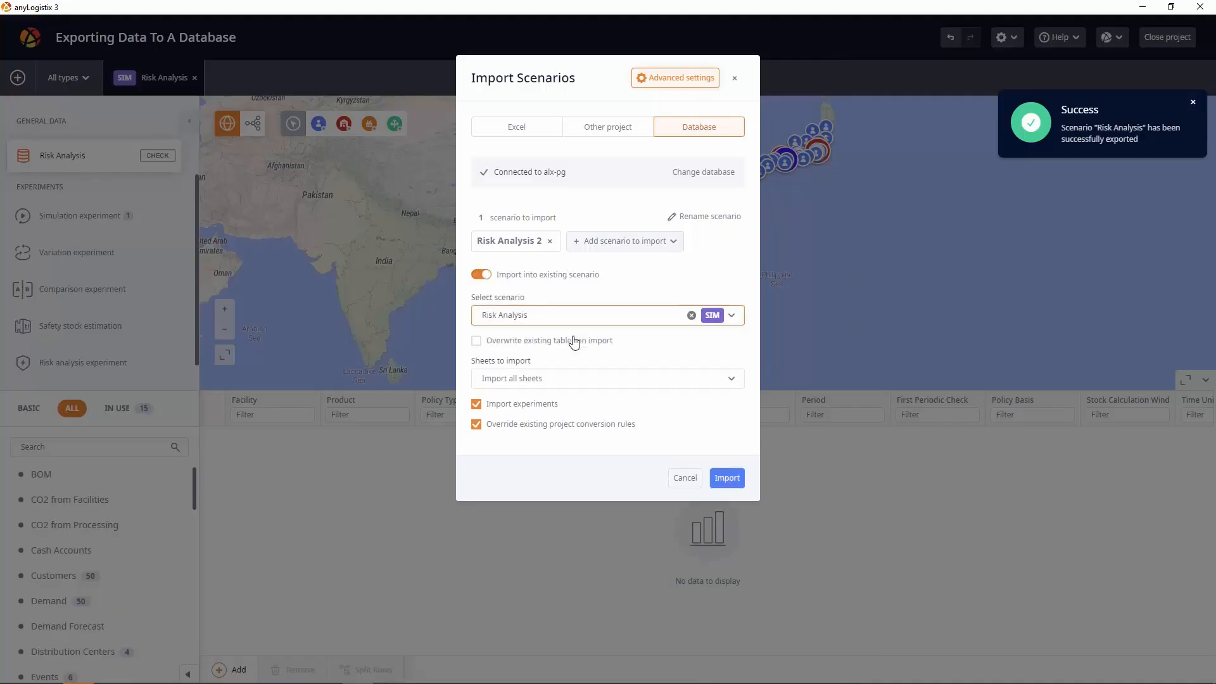
Limit the sheets to import to Inventory and run the scenario import
left_click(595, 378)
scroll(596, 437, "down", 3)
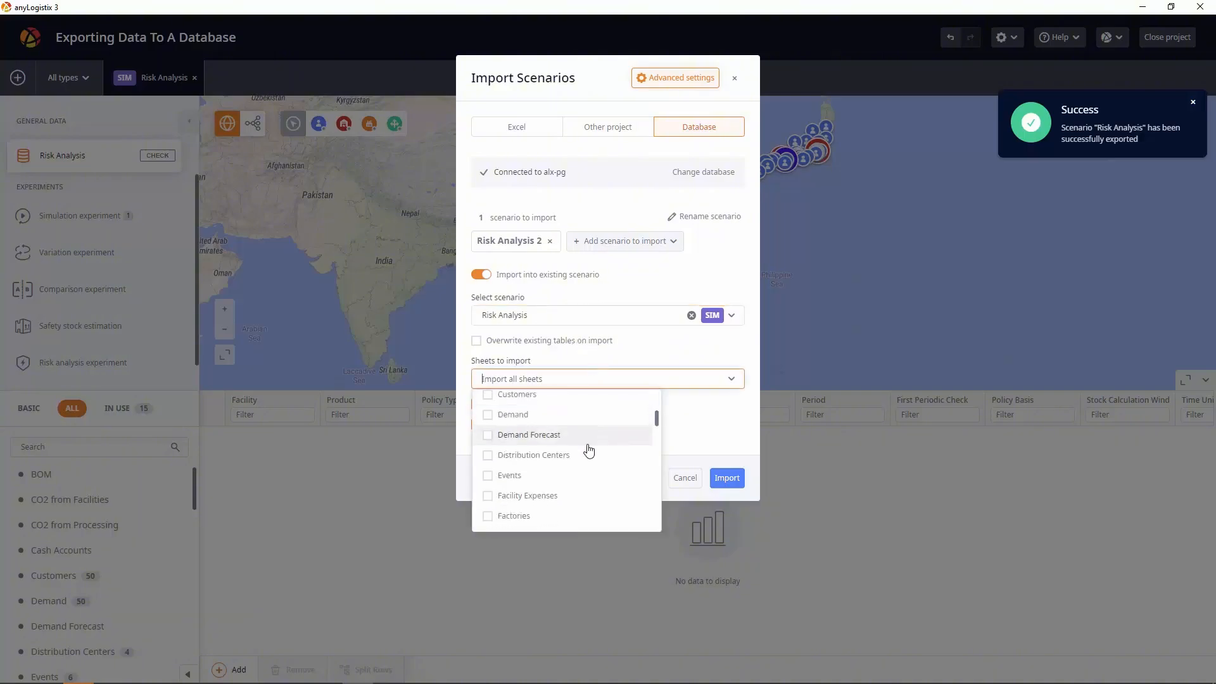
scroll(588, 449, "down", 3)
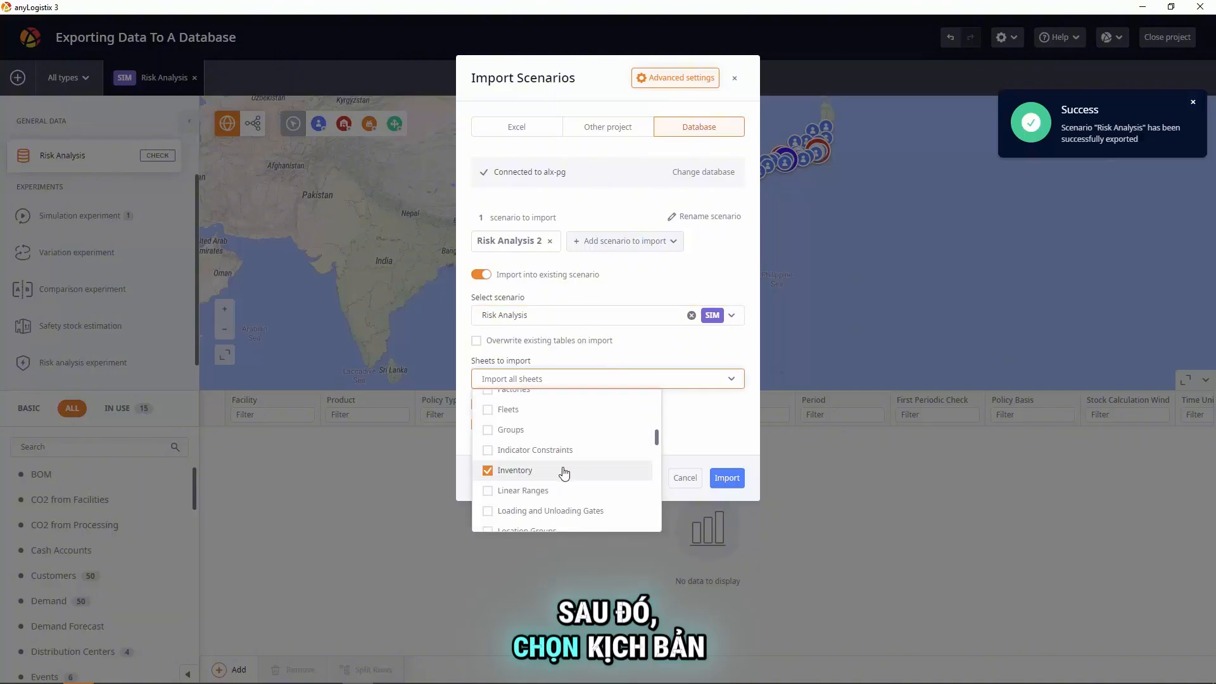
left_click(697, 420)
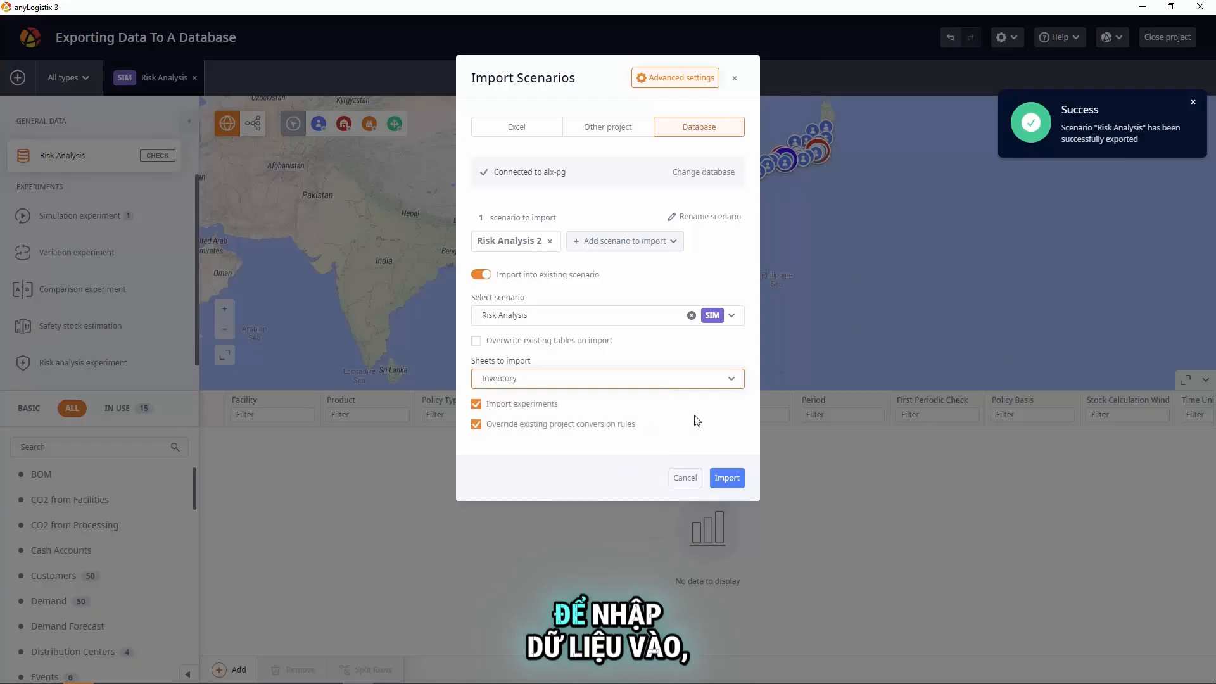
left_click(724, 477)
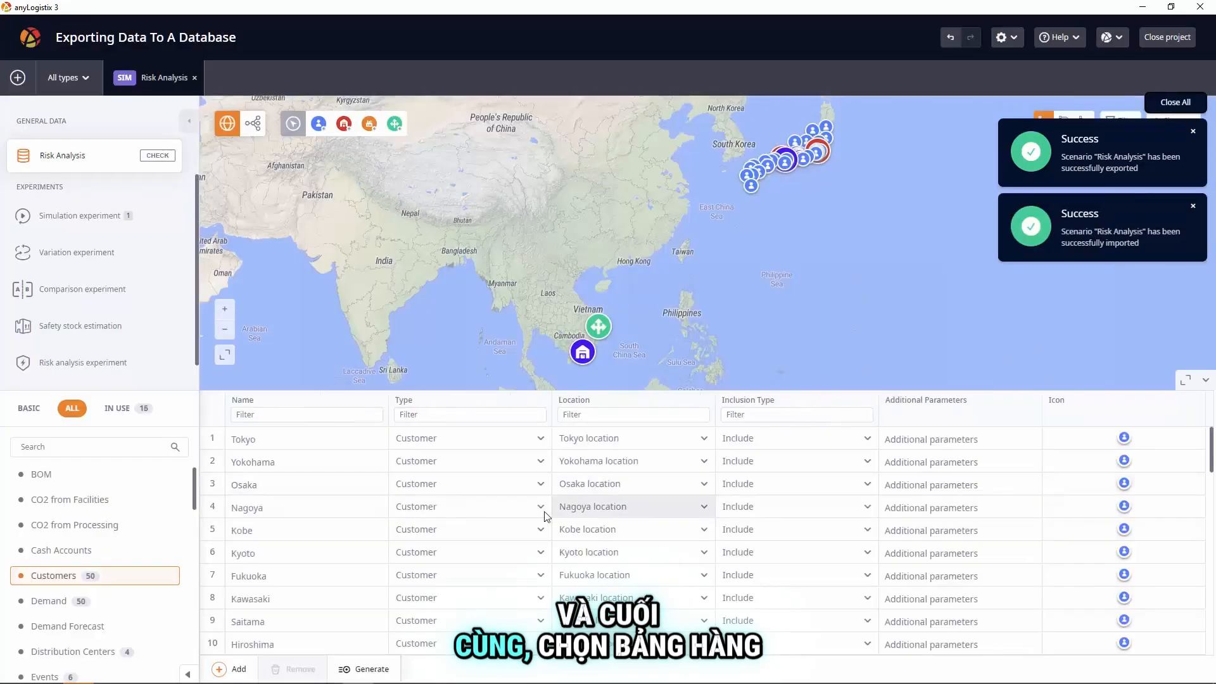
Open the imported Inventory table among the tables in use, and run the Simulation experiment of the Risk Analysis scenario
left_click(140, 408)
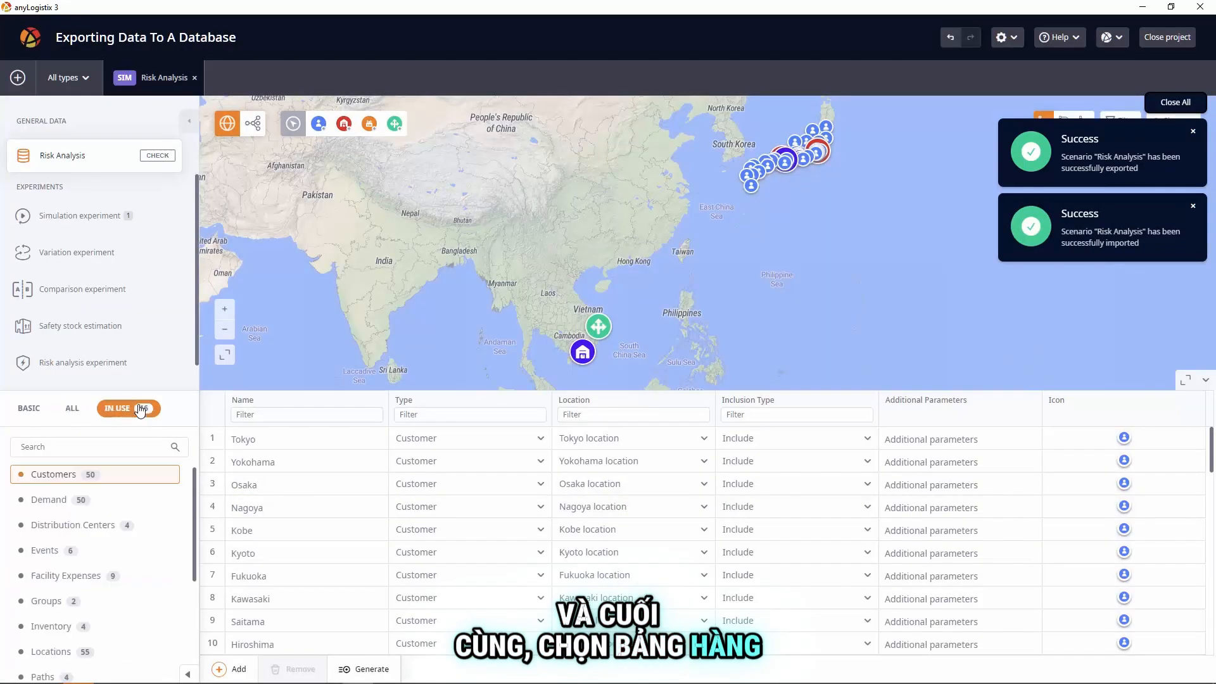
left_click(151, 626)
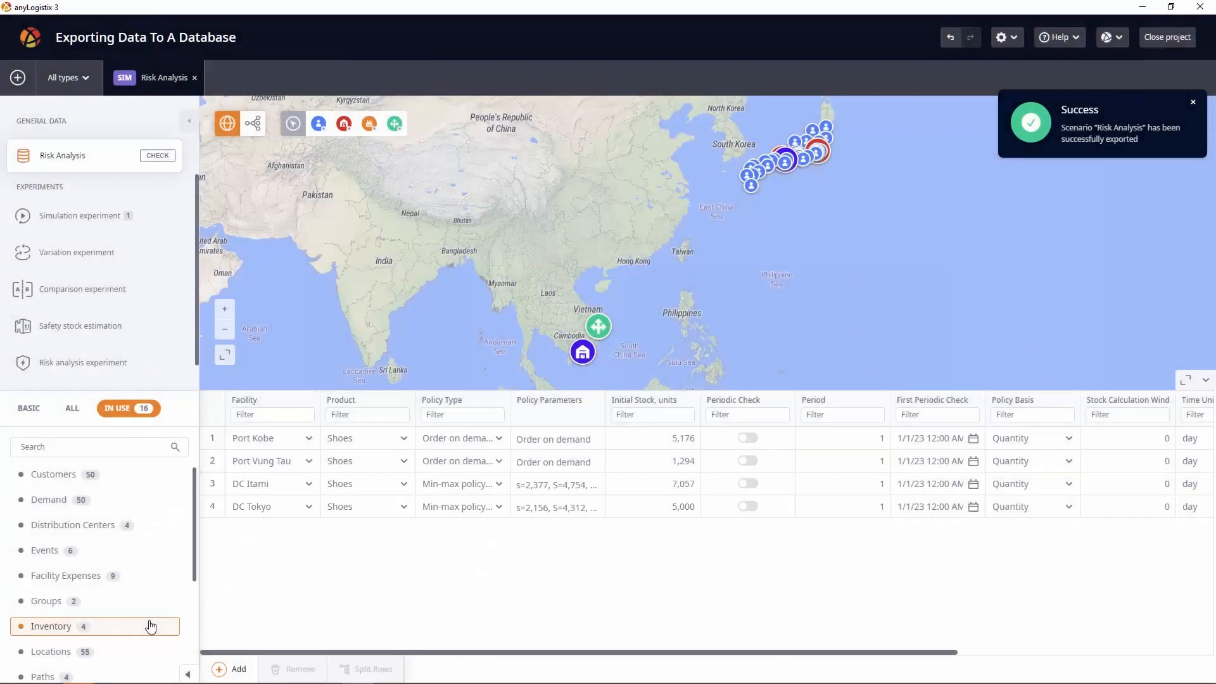
left_click(146, 216)
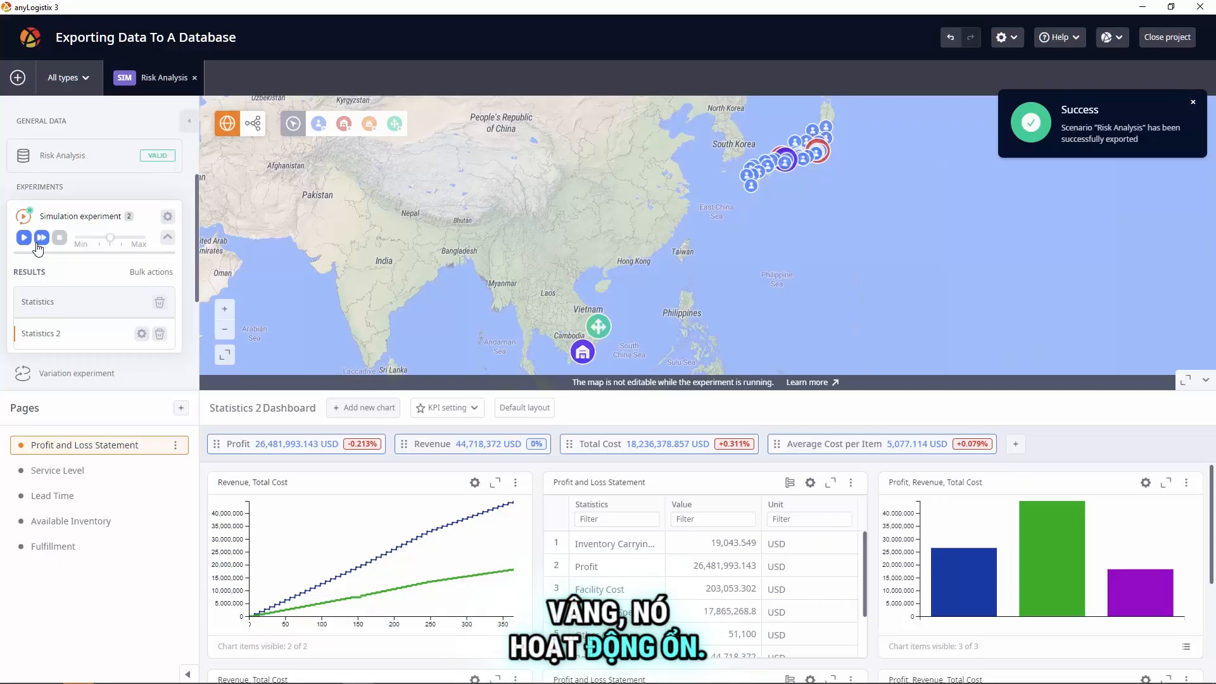
Import the GFA example scenario Australia Distribution Network (GIS Routes Applying) into the project
left_click(18, 78)
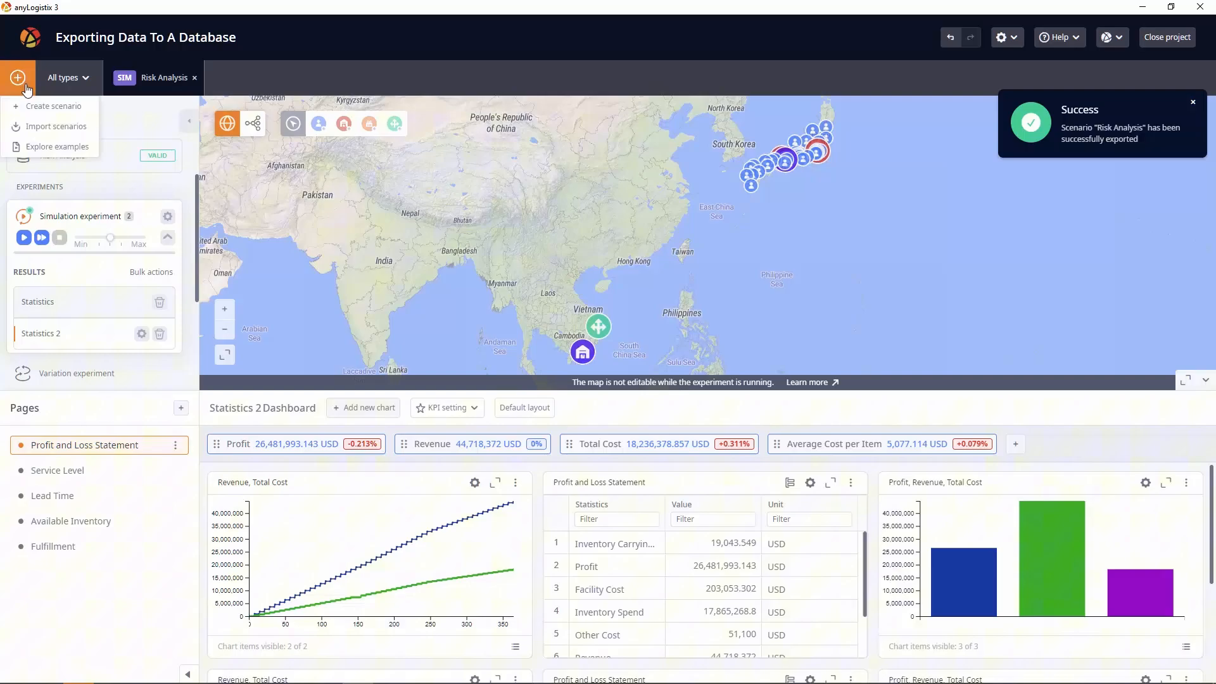
left_click(42, 146)
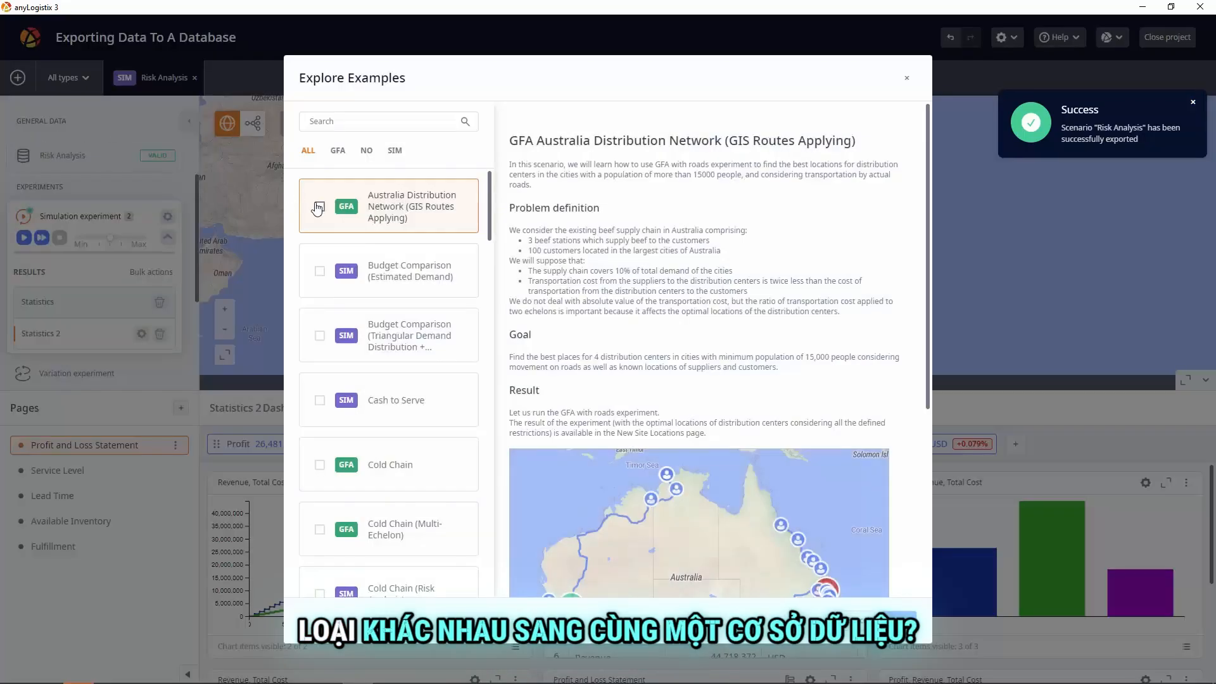
left_click(319, 208)
left_click(892, 624)
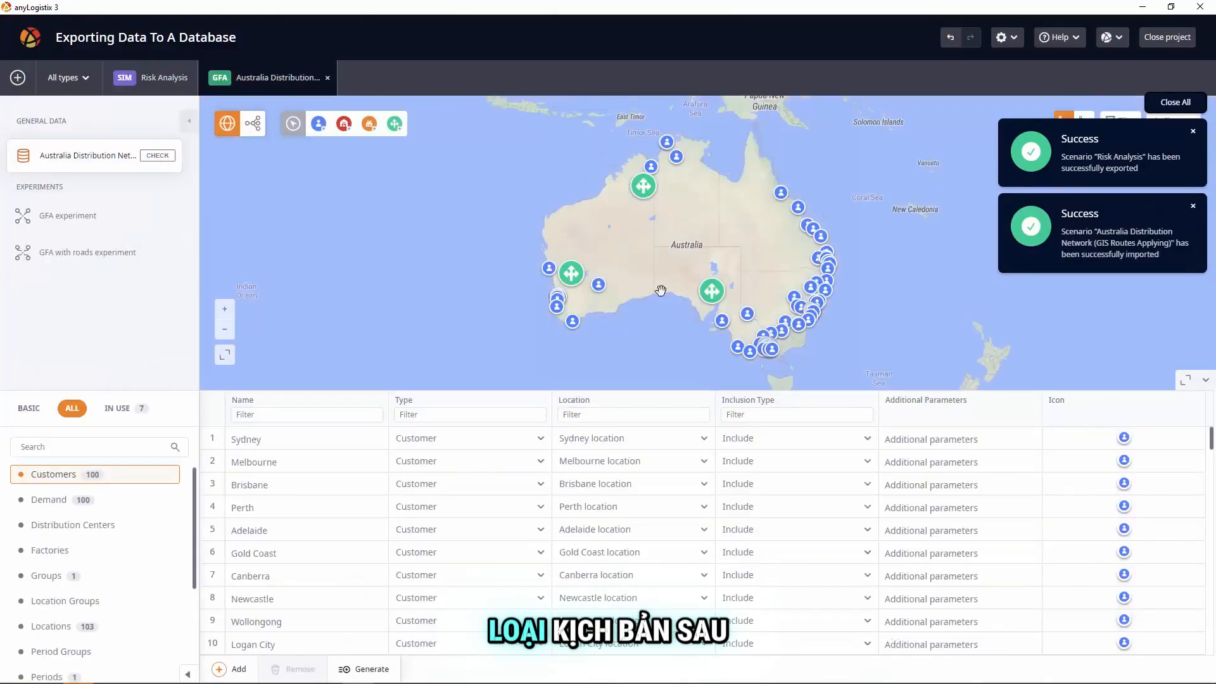
Export the Australia Distribution Network scenario to the alx-pg PostgreSQL database, entering the database password
right_click(270, 93)
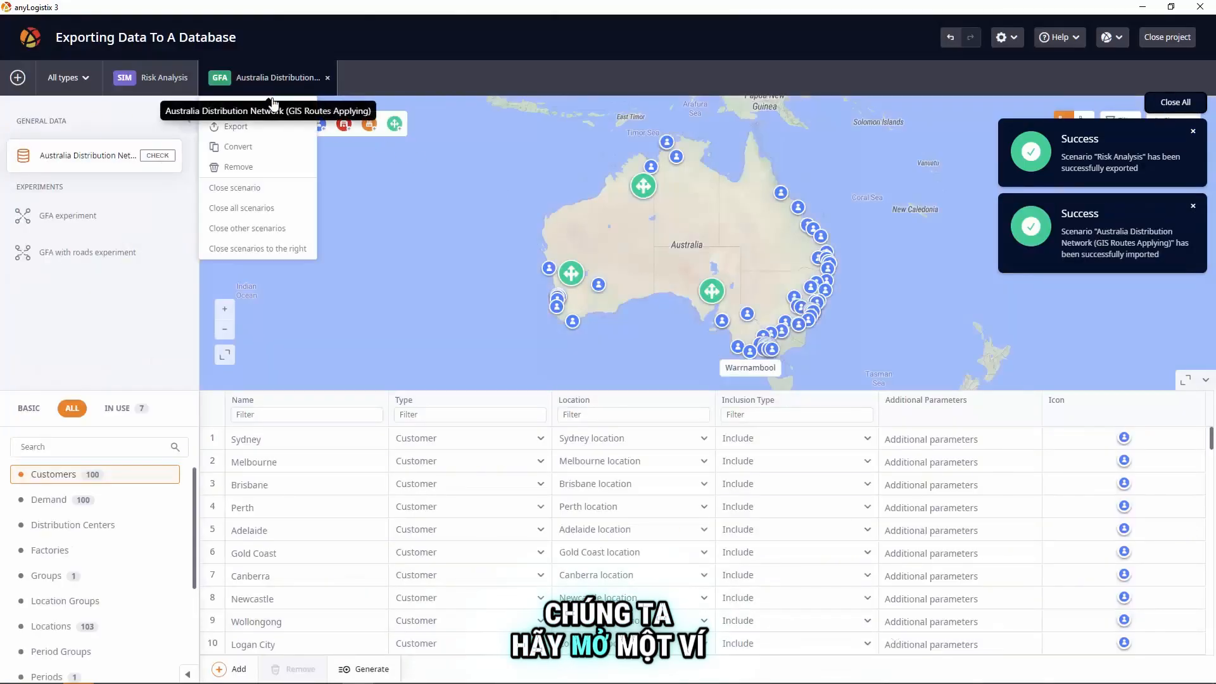
left_click(236, 126)
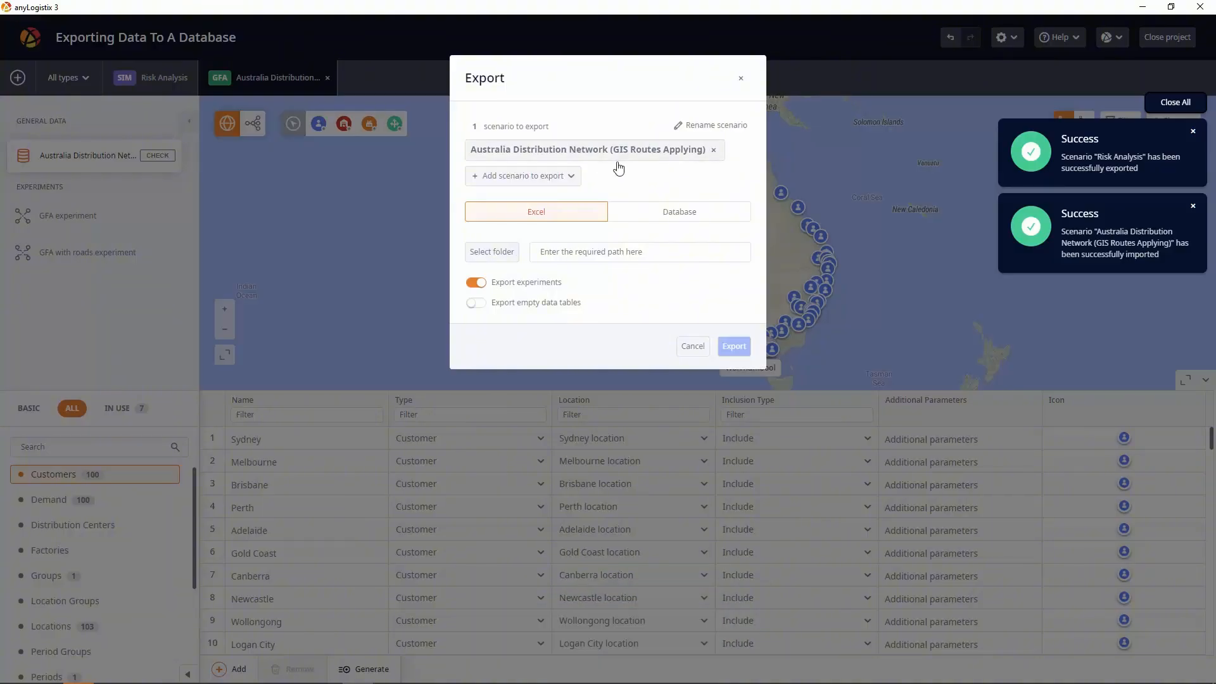
left_click(658, 212)
left_click(713, 351)
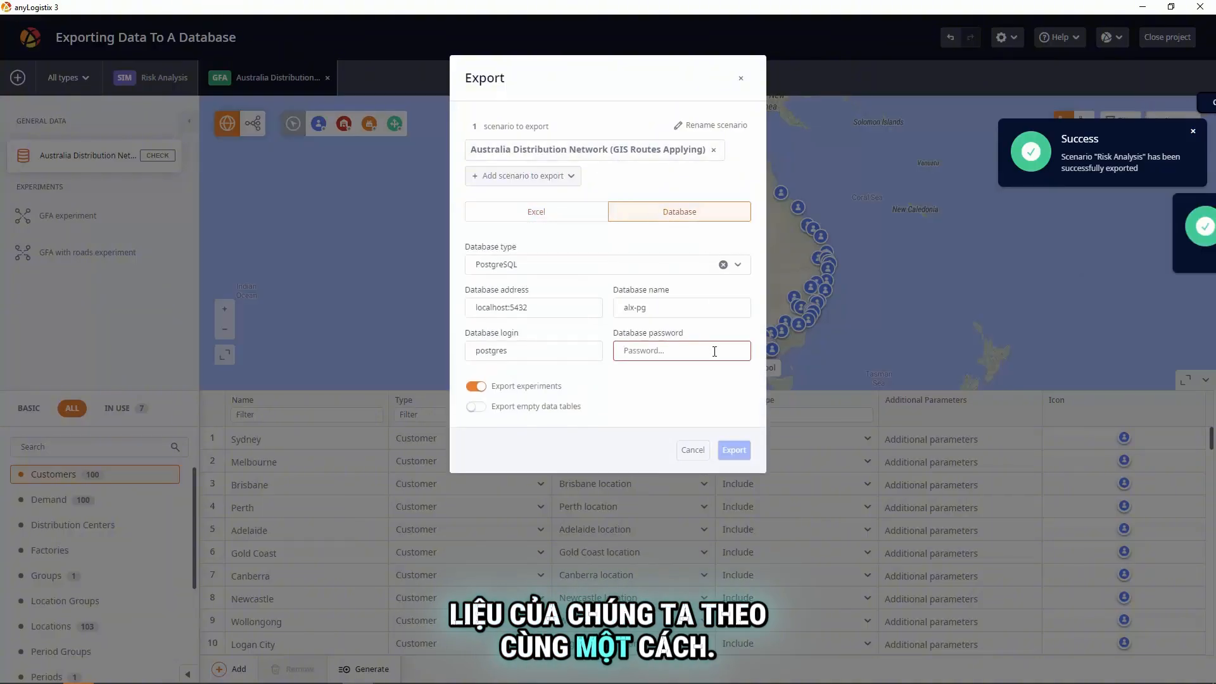
type("••••••••")
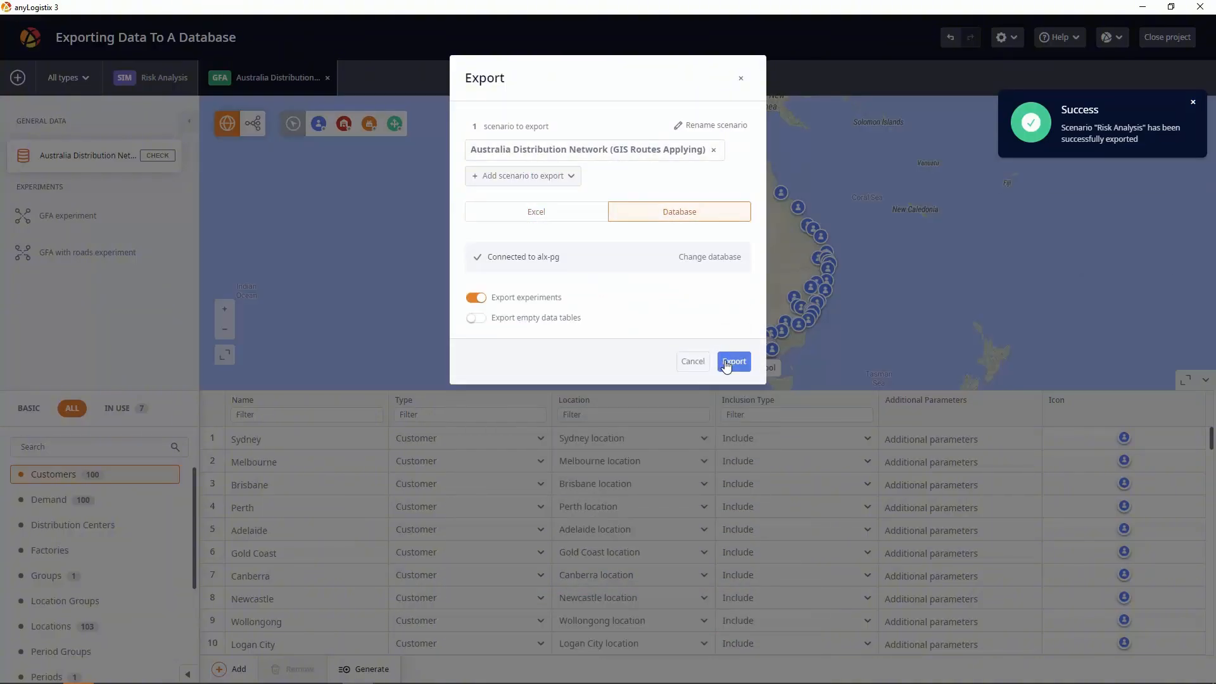
left_click(726, 364)
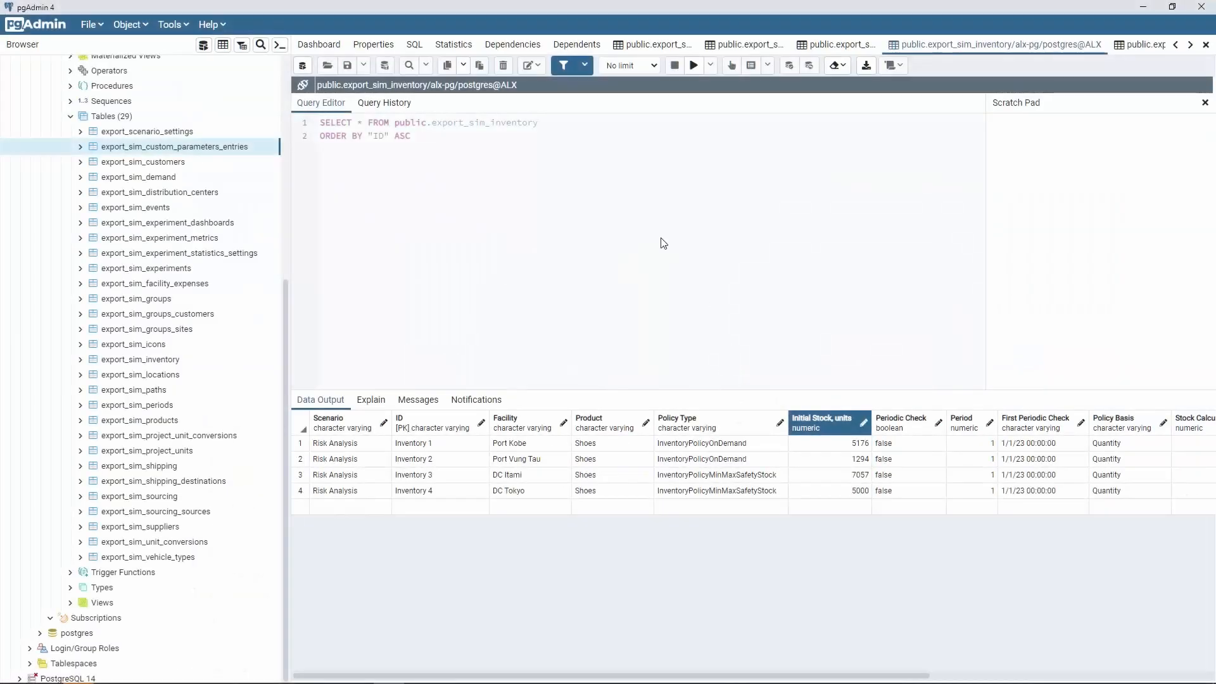
Switch to pgAdmin and refresh the Tables node of the alx-pg database to list the newly exported GFA tables
right_click(100, 116)
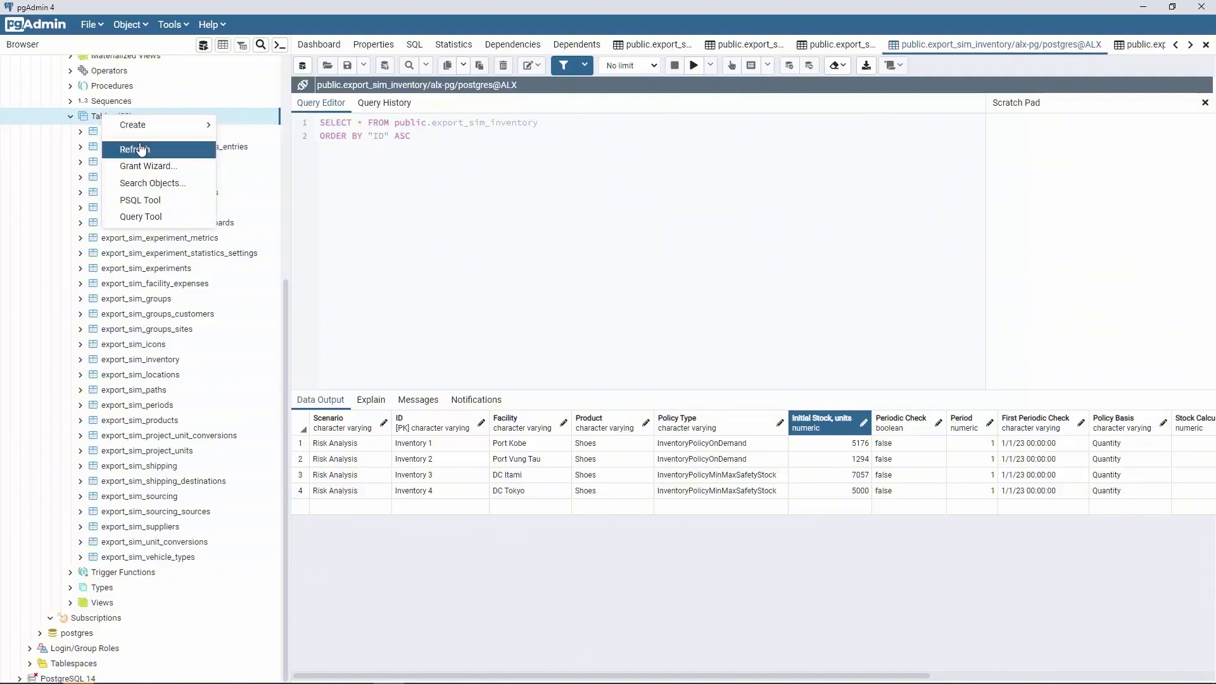
left_click(142, 150)
scroll(142, 149, "down", 4)
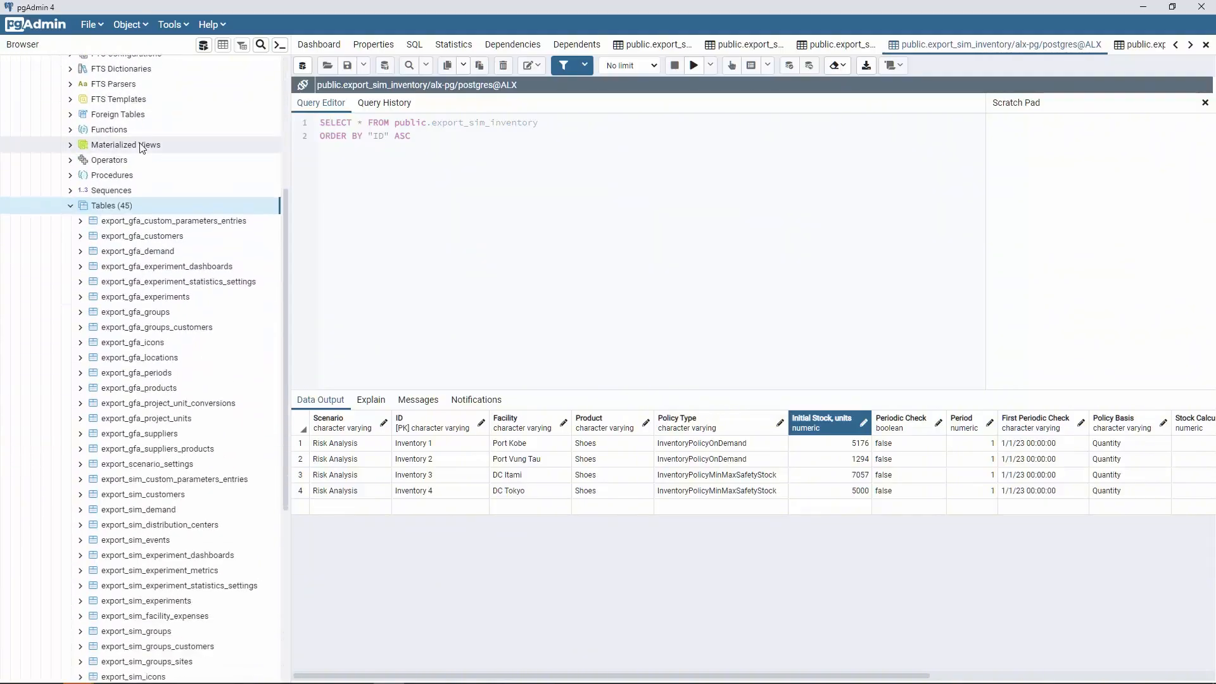